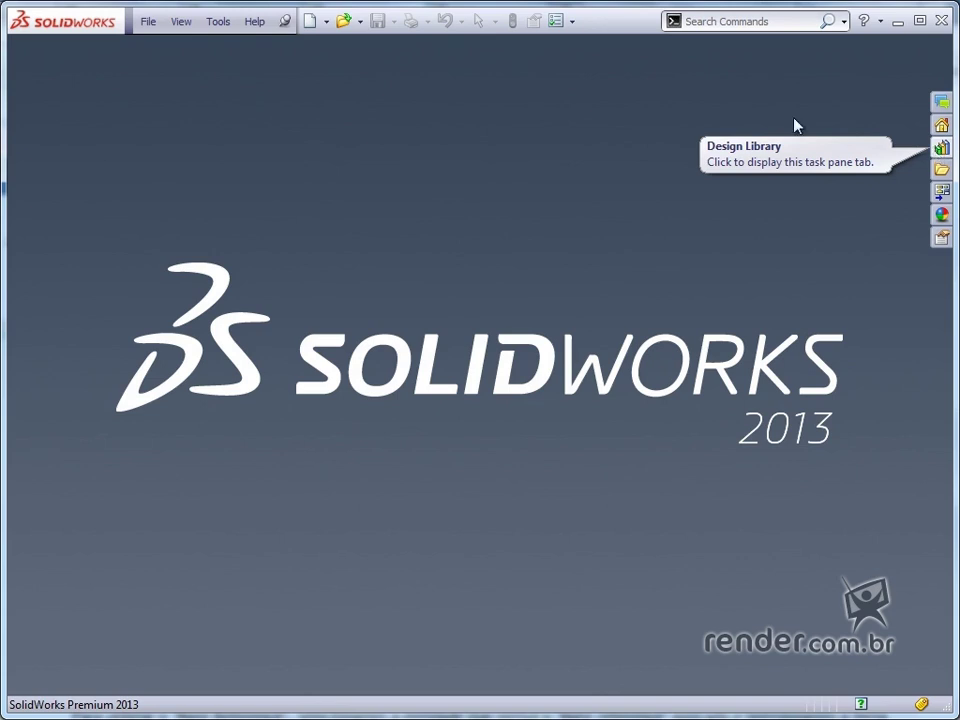
# Create a new assembly document without inserting any starting component.
pyautogui.click(310, 24)
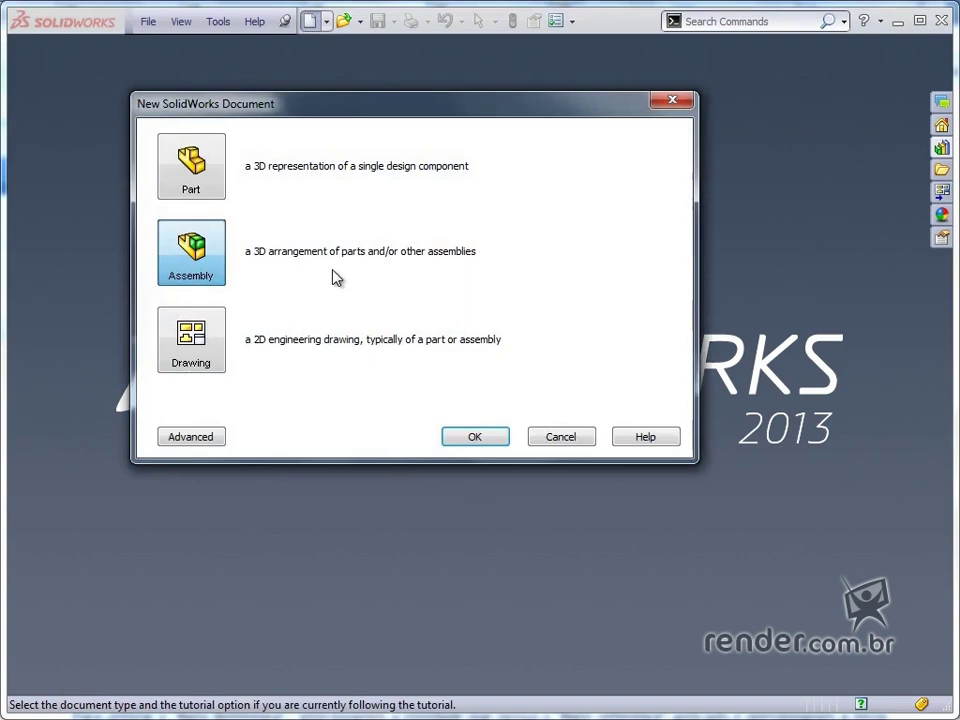
pyautogui.click(448, 436)
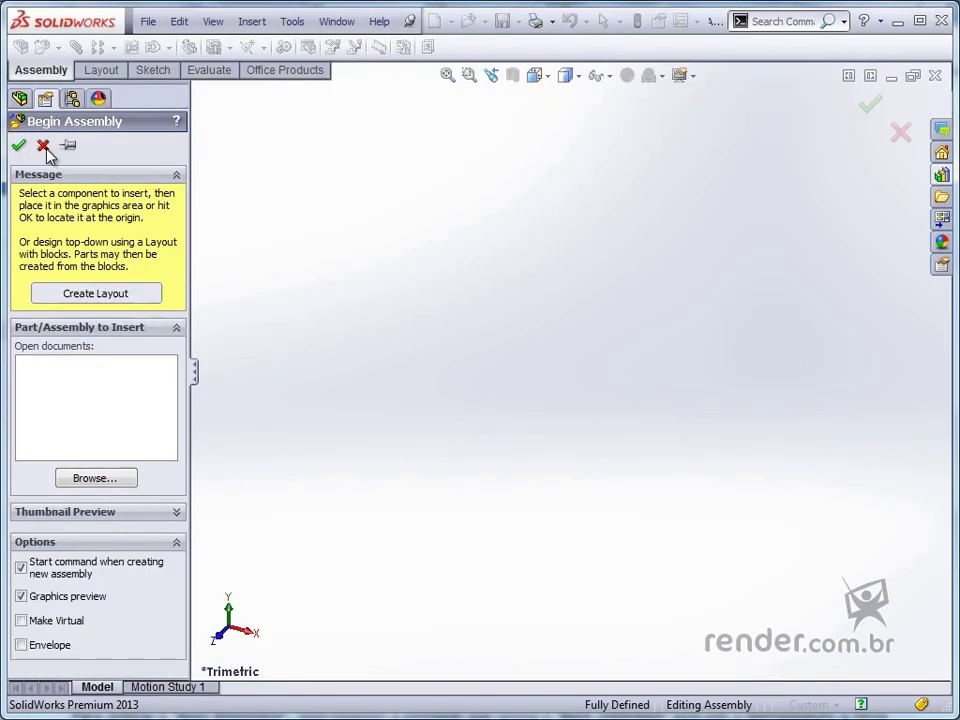
pyautogui.click(44, 147)
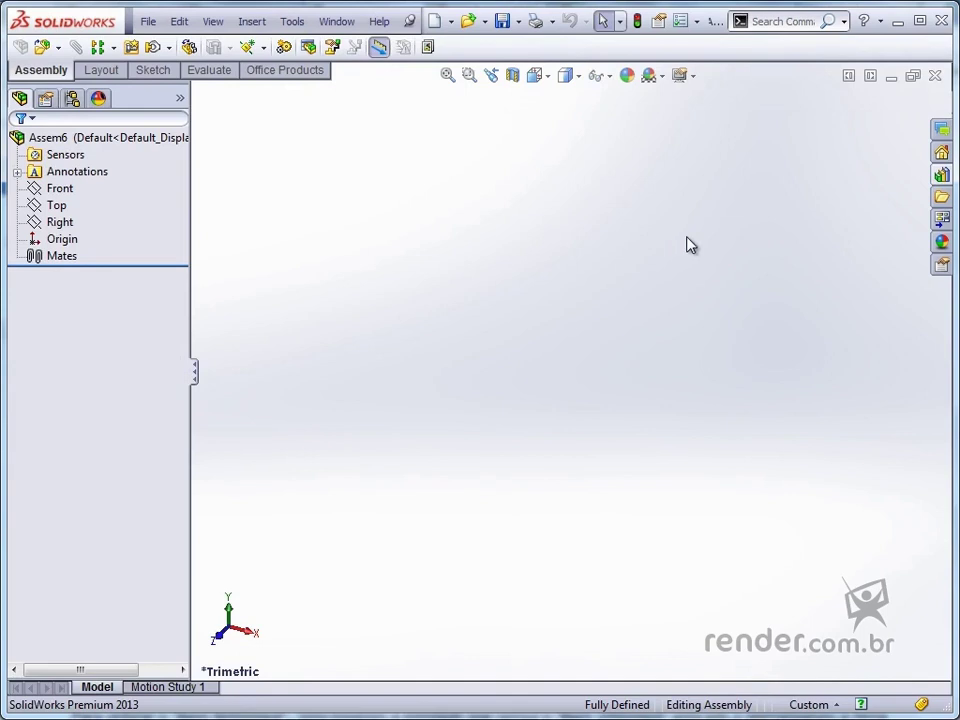
# Keep the Design Library pinned open and browse to its routing > tubing > flanges folder.
pyautogui.click(941, 174)
pyautogui.click(942, 71)
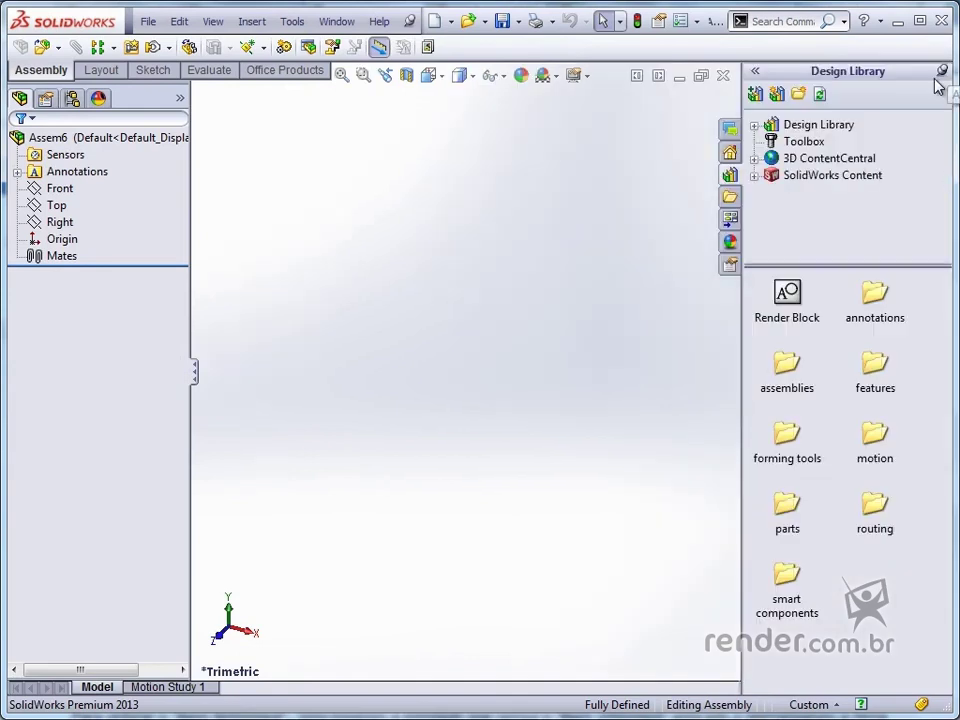
pyautogui.click(755, 125)
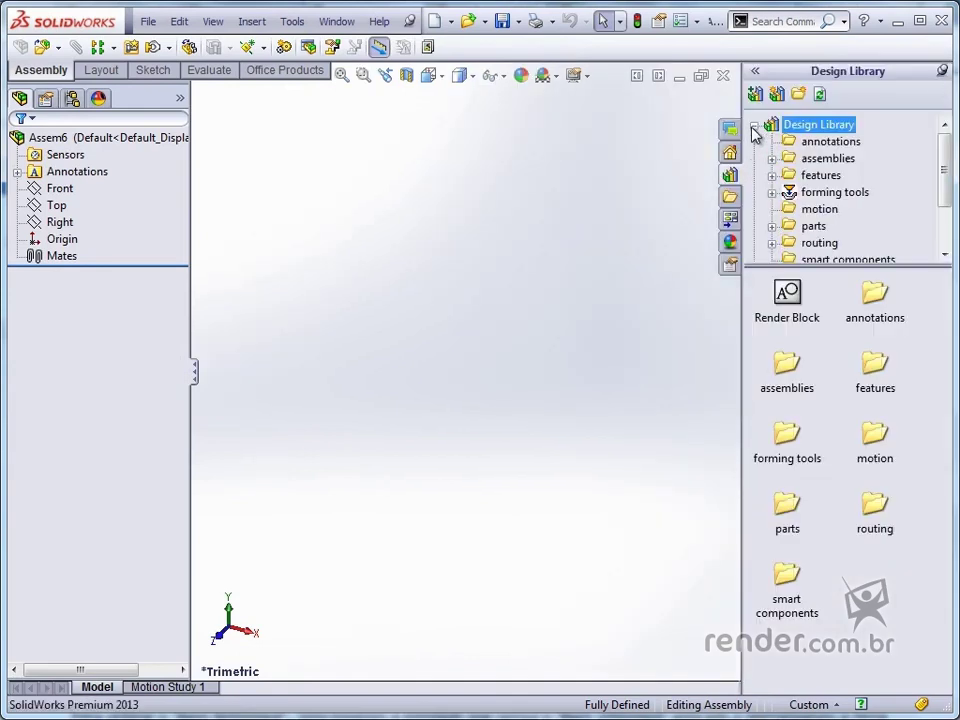
pyautogui.click(771, 243)
pyautogui.click(830, 244)
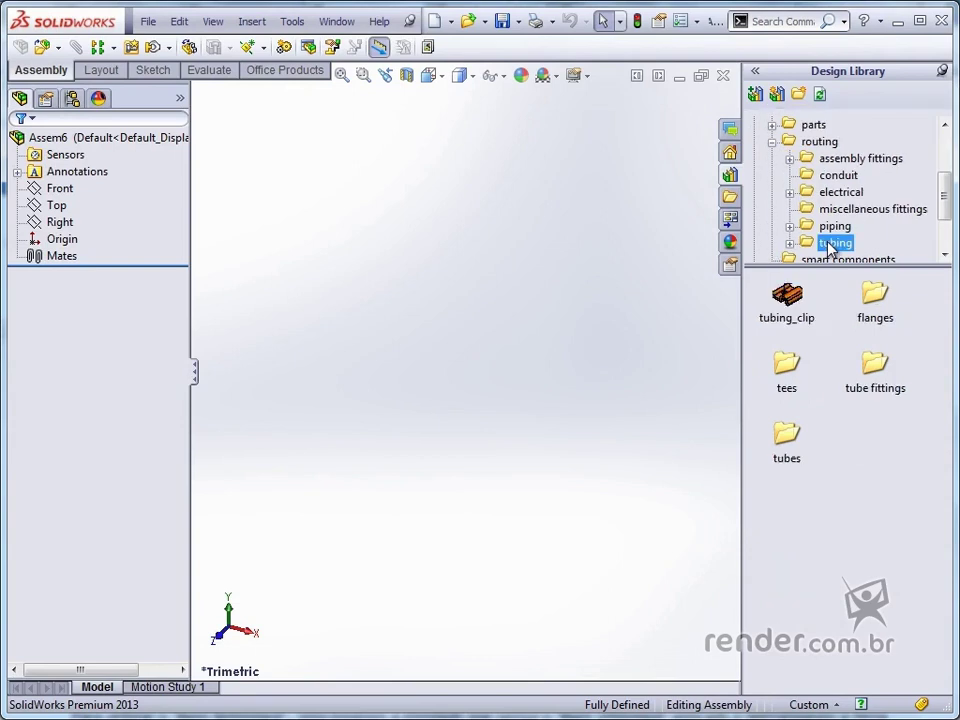
pyautogui.click(790, 243)
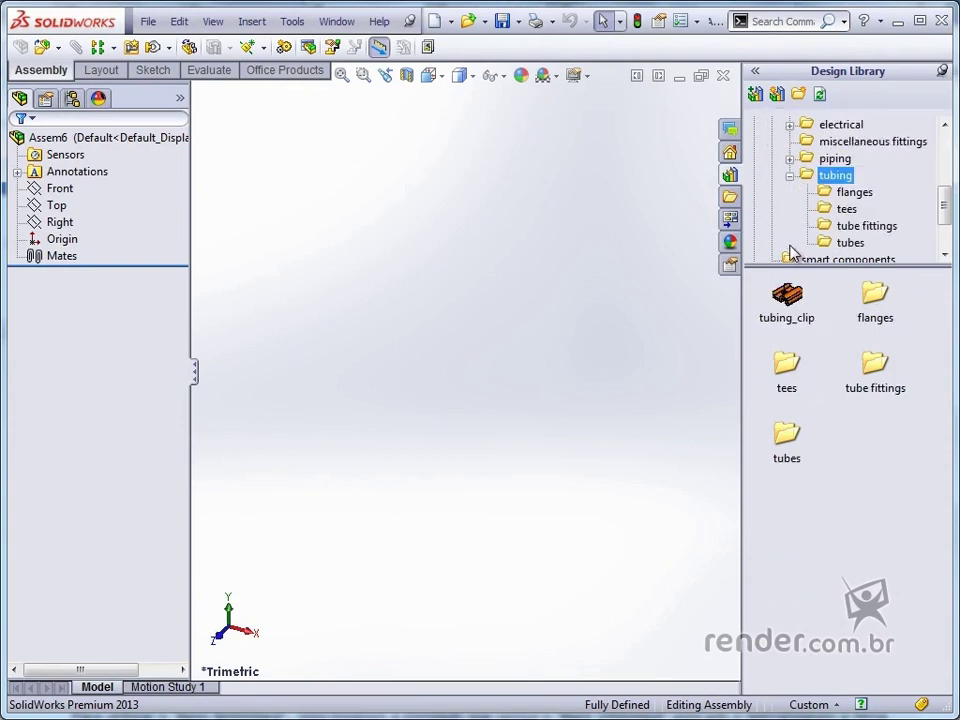
pyautogui.click(855, 192)
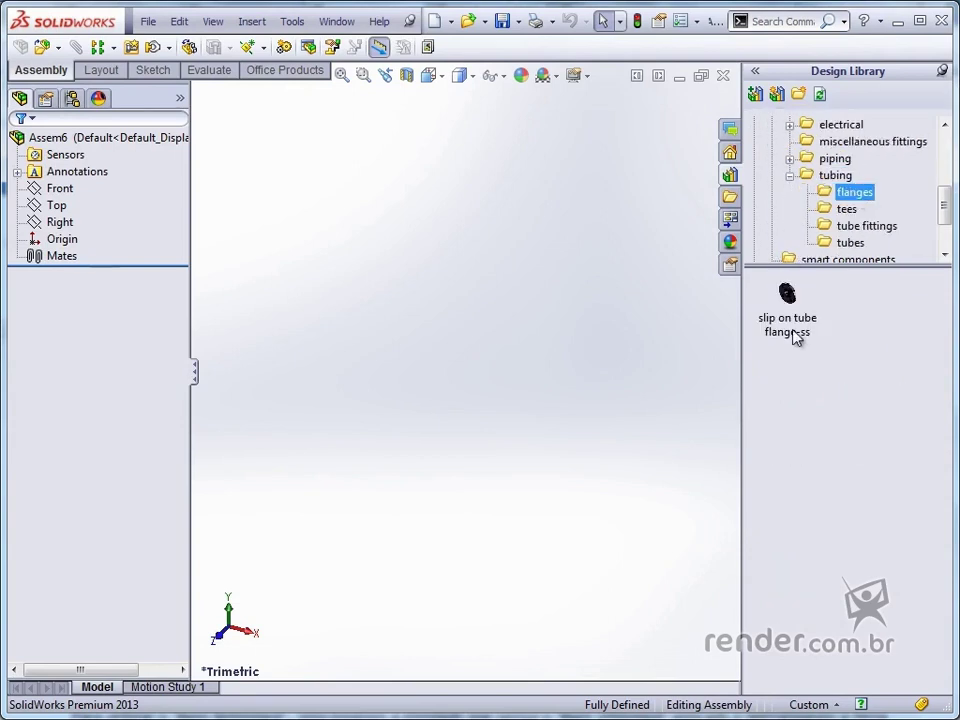
# Insert one slip on tube flange-ss into the assembly using the Tube Flange 1-150 configuration.
pyautogui.click(788, 293)
pyautogui.moveTo(797, 322)
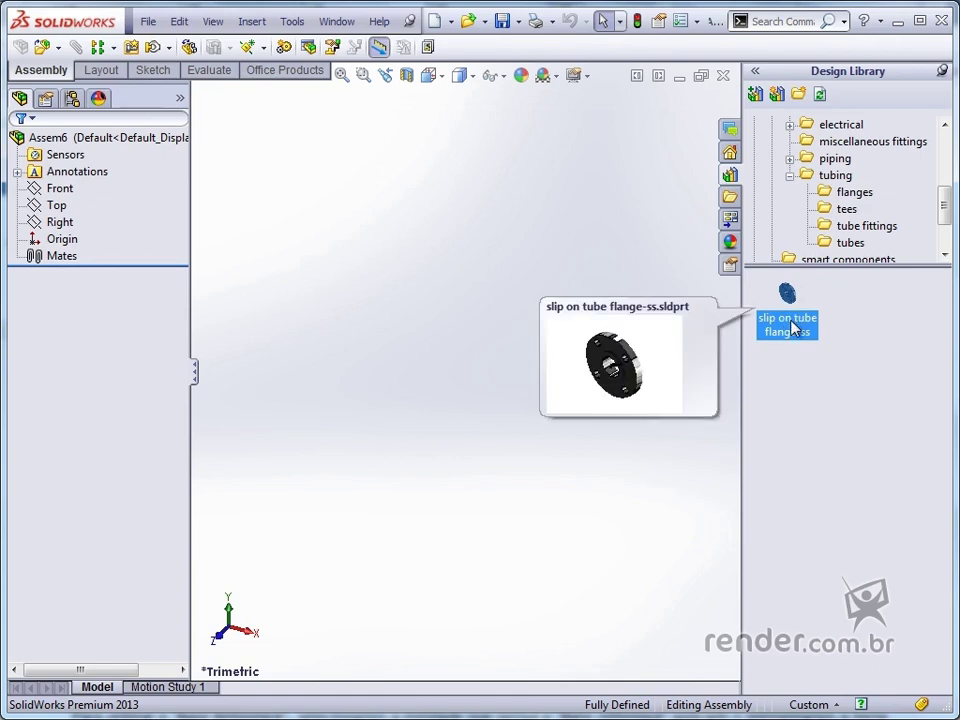
pyautogui.moveTo(791, 328); pyautogui.dragTo(409, 328)
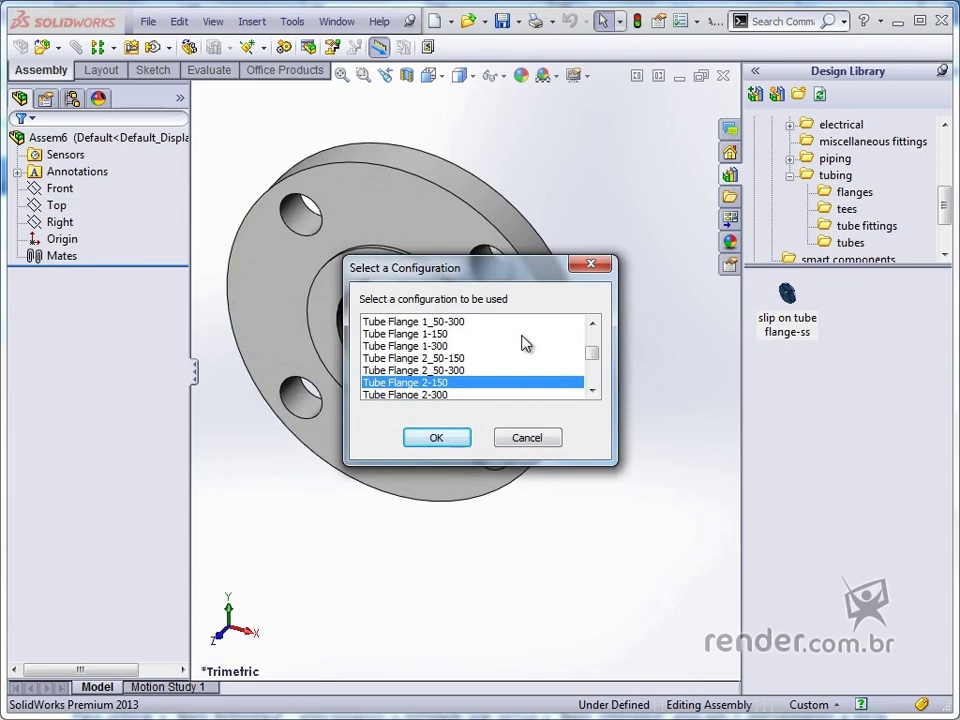
pyautogui.click(440, 334)
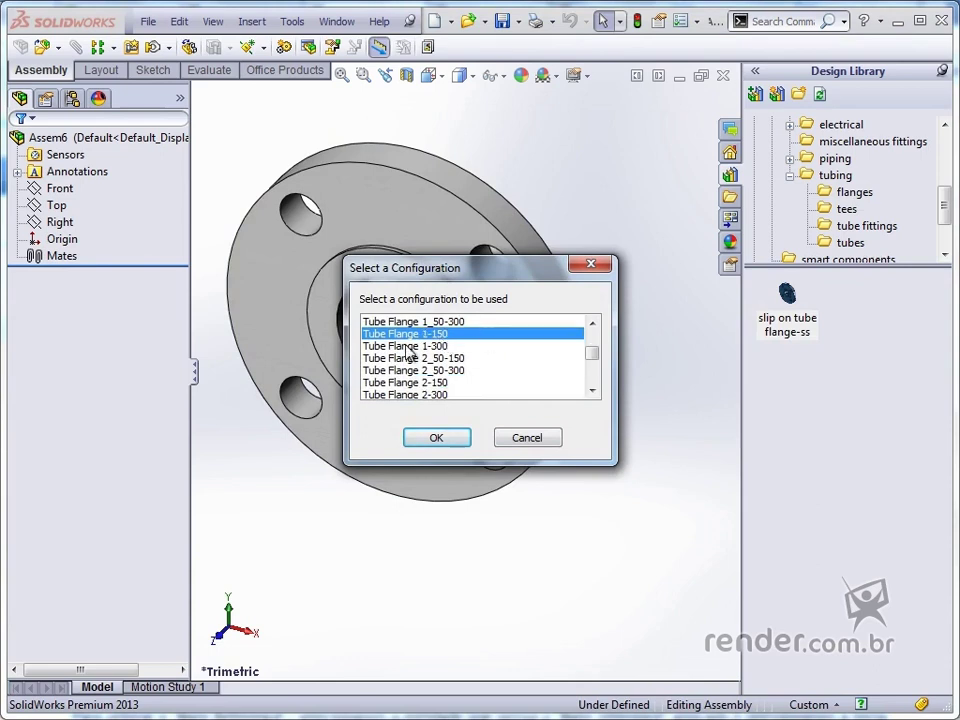
pyautogui.click(437, 437)
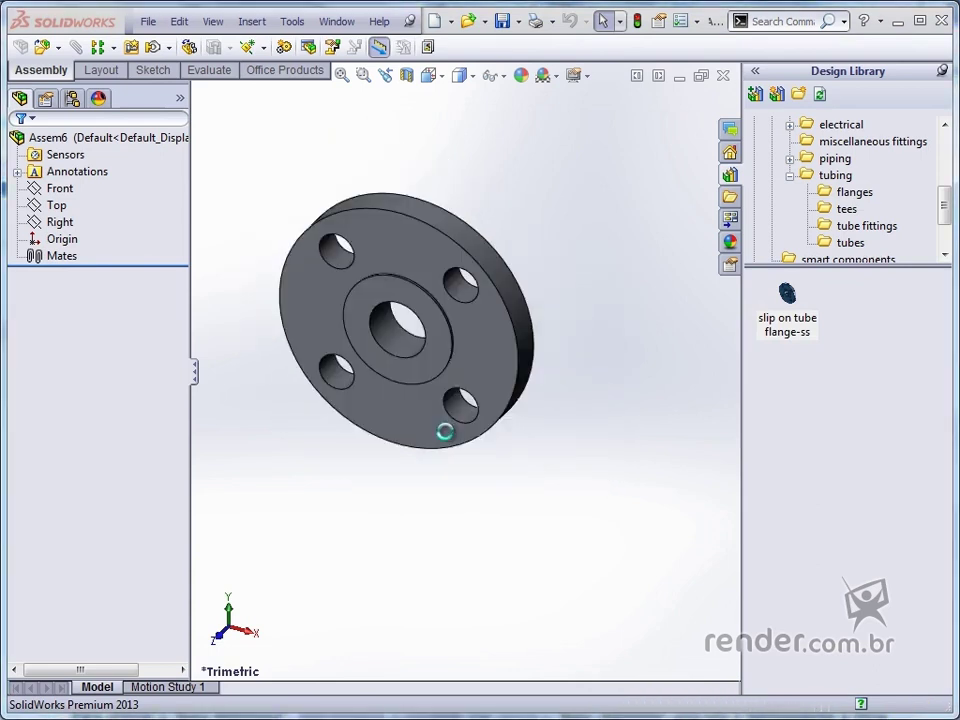
pyautogui.click(456, 444)
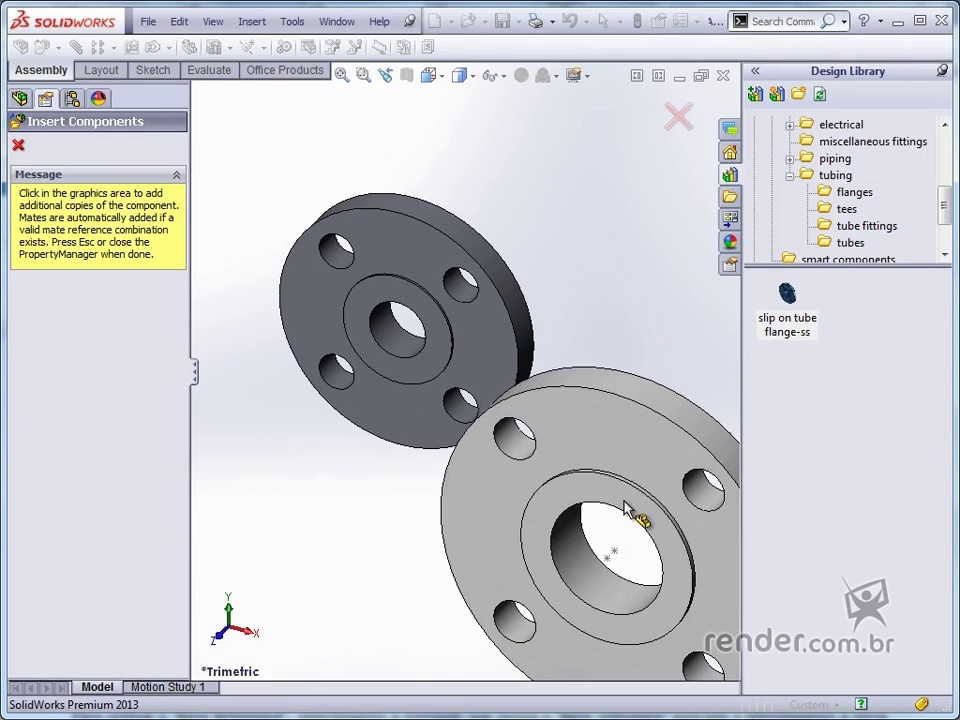
pyautogui.click(679, 118)
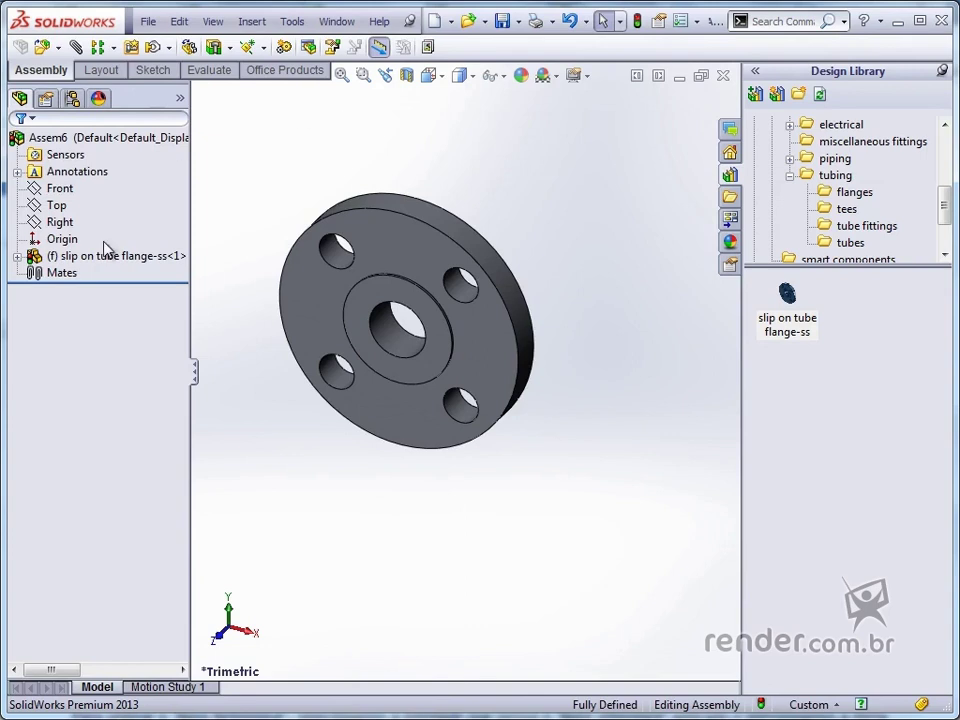
pyautogui.click(57, 258)
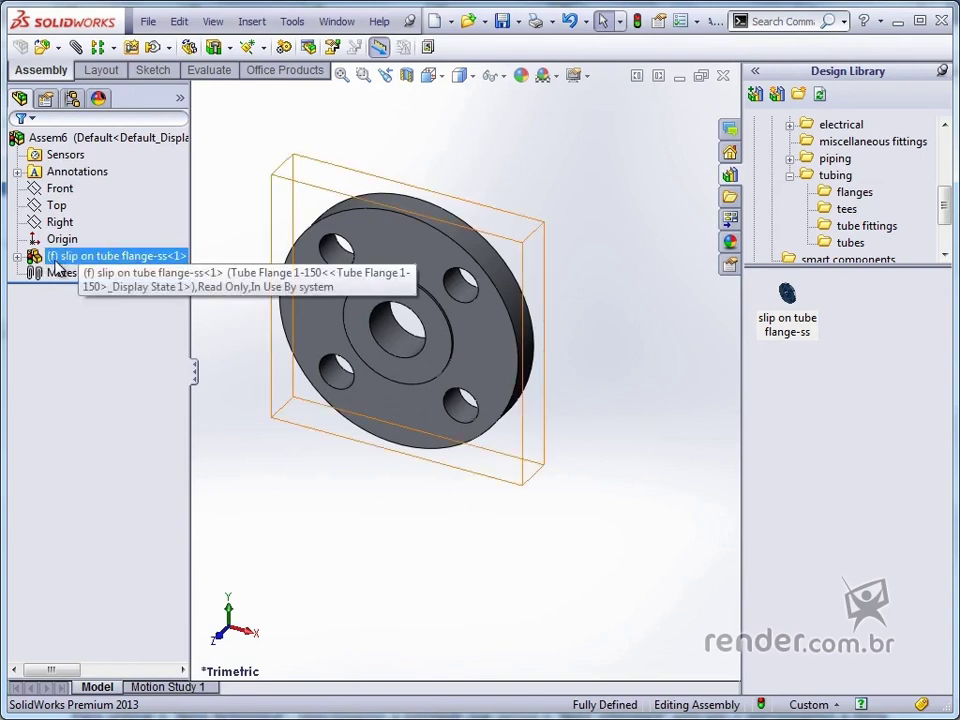
pyautogui.click(467, 594)
# Insert one tube-ss2 from the tubes folder below the flange, using the Tube 1.000in OD X .049in Wall configuration.
pyautogui.click(850, 244)
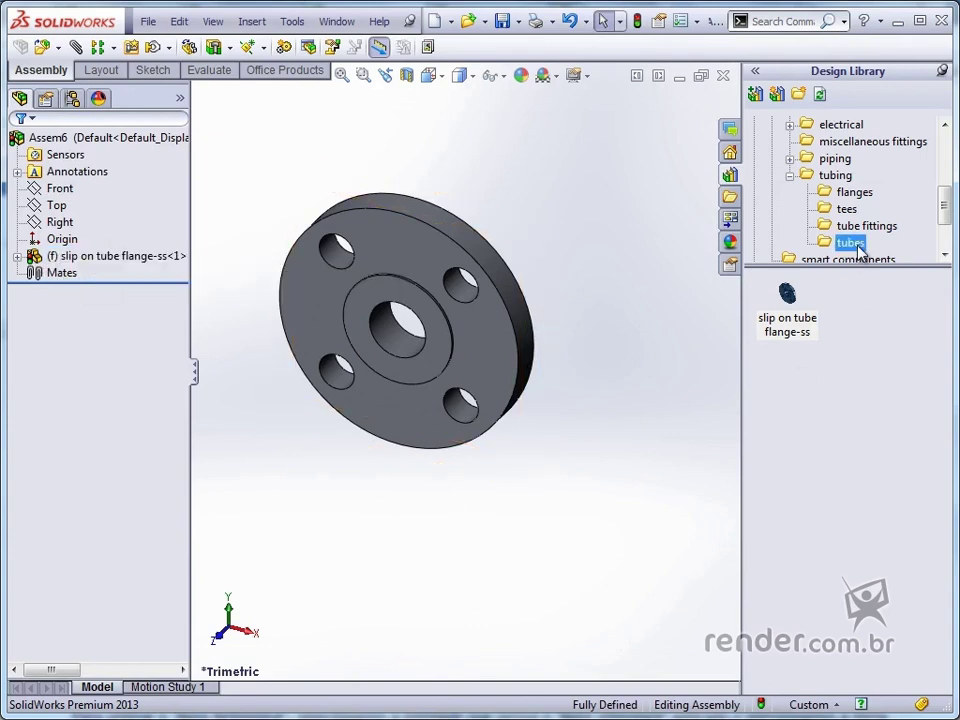
pyautogui.moveTo(875, 294); pyautogui.dragTo(327, 515)
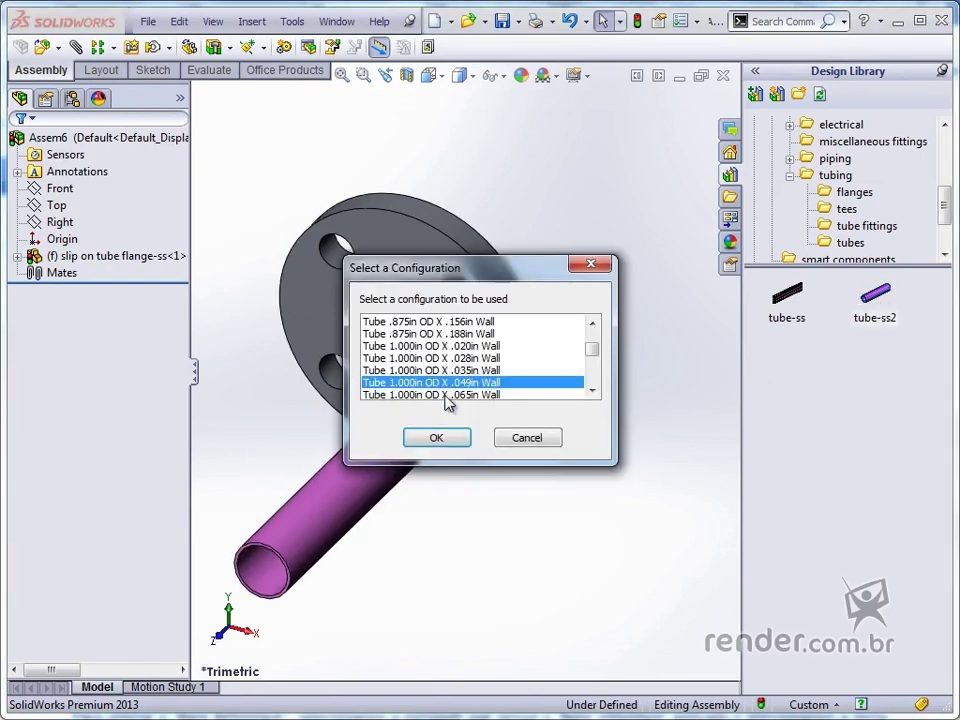
pyautogui.click(437, 437)
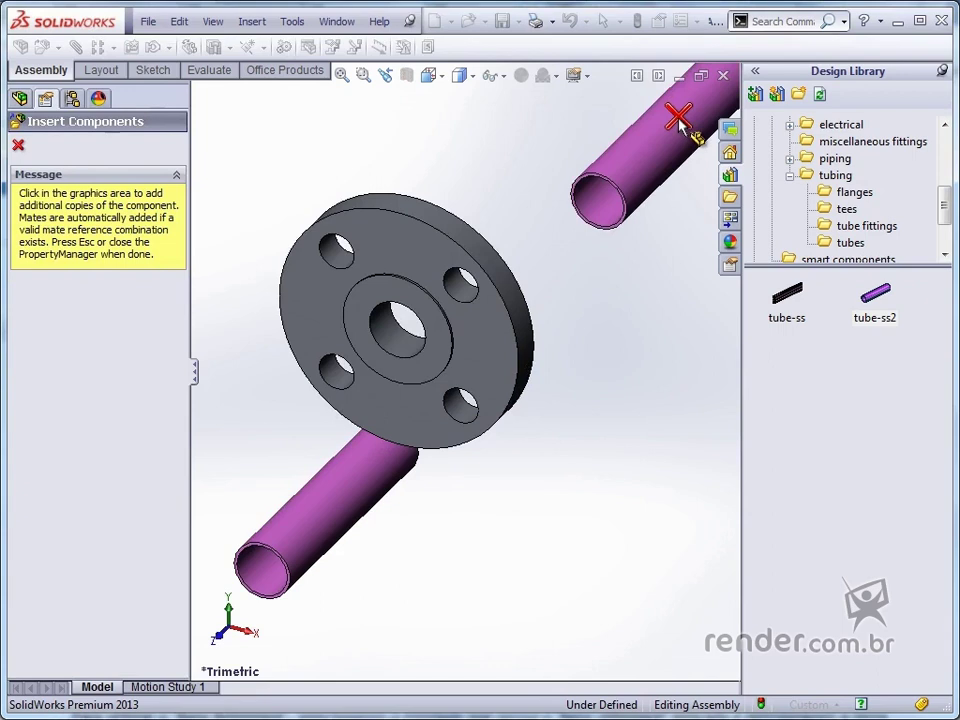
pyautogui.click(678, 118)
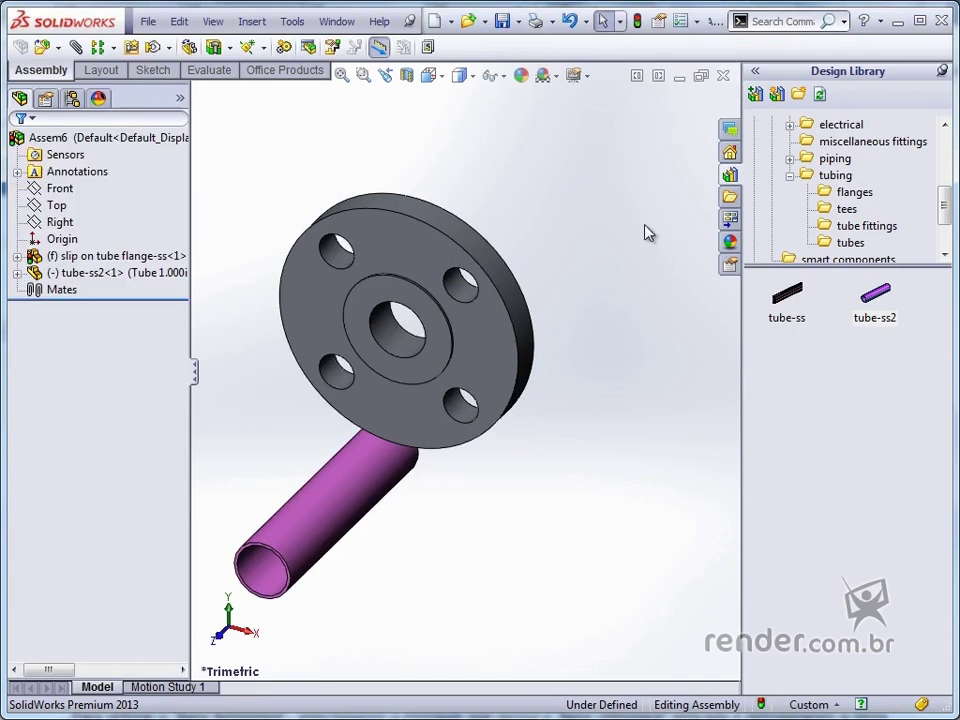
# Insert one tee-ss from the tees folder using the Tee 1.000in OD X .049in Wall configuration.
pyautogui.click(846, 209)
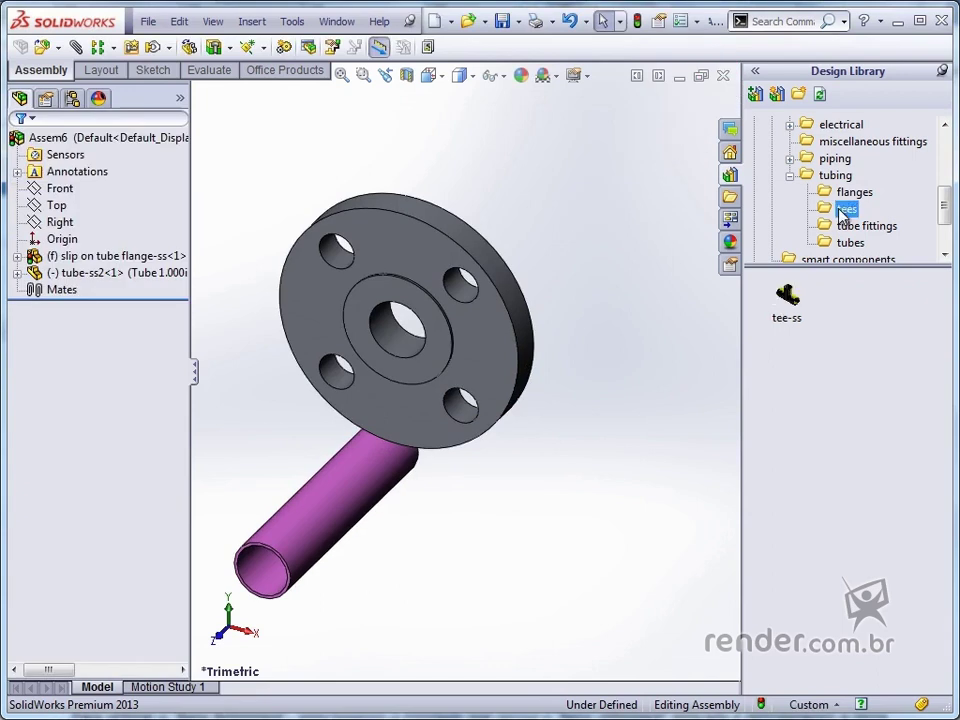
pyautogui.click(788, 298)
pyautogui.moveTo(790, 300); pyautogui.dragTo(536, 306)
pyautogui.scroll(10, 438, 362)
pyautogui.scroll(12, 432, 352)
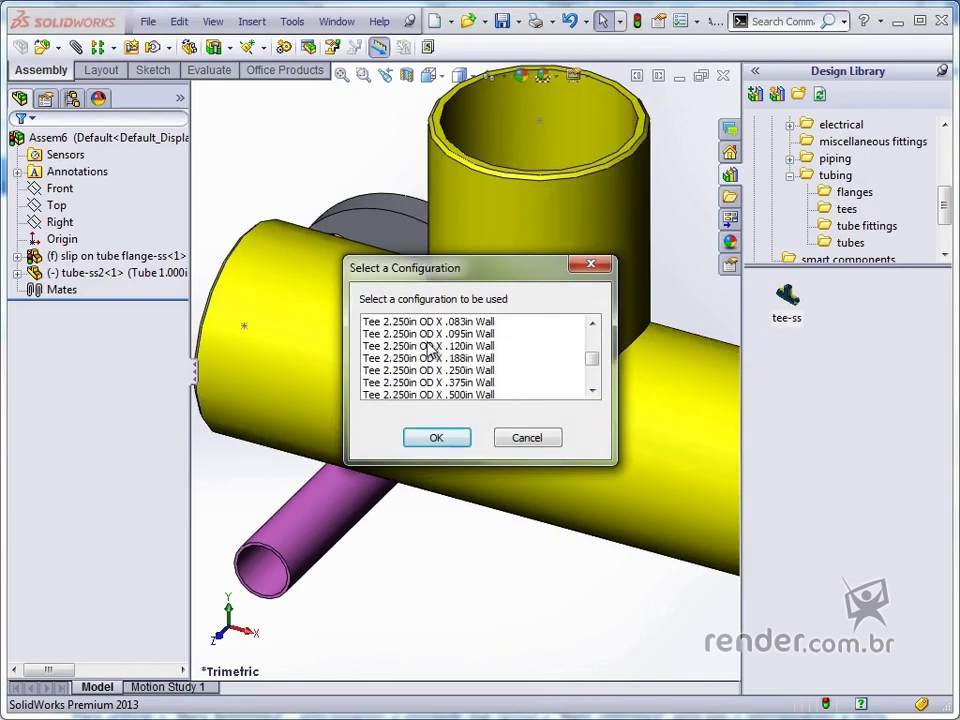
pyautogui.scroll(2, 432, 352)
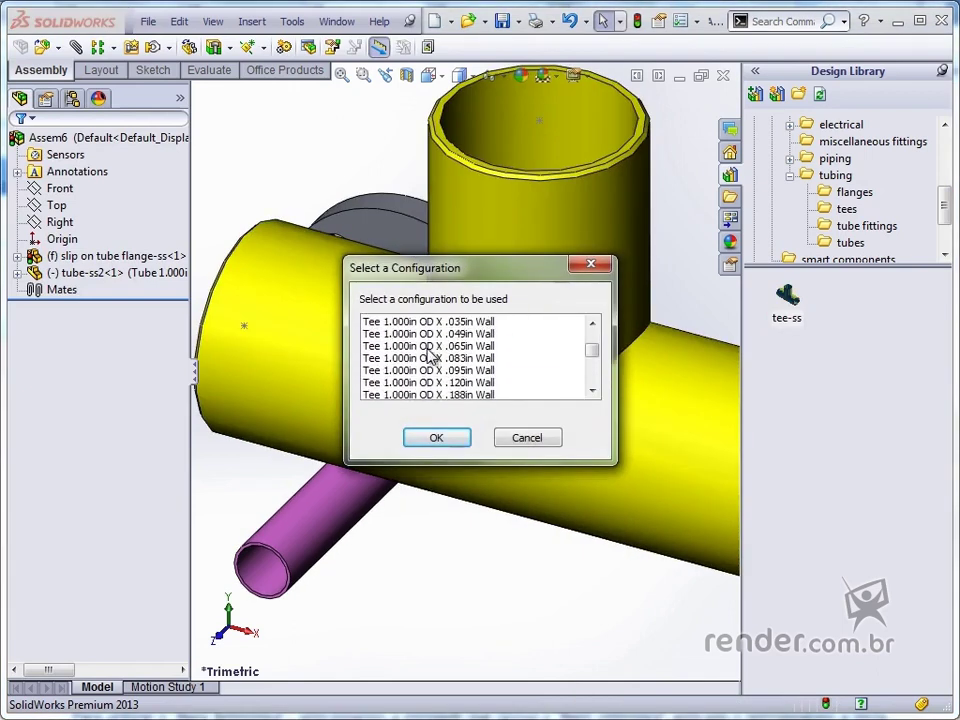
pyautogui.click(428, 333)
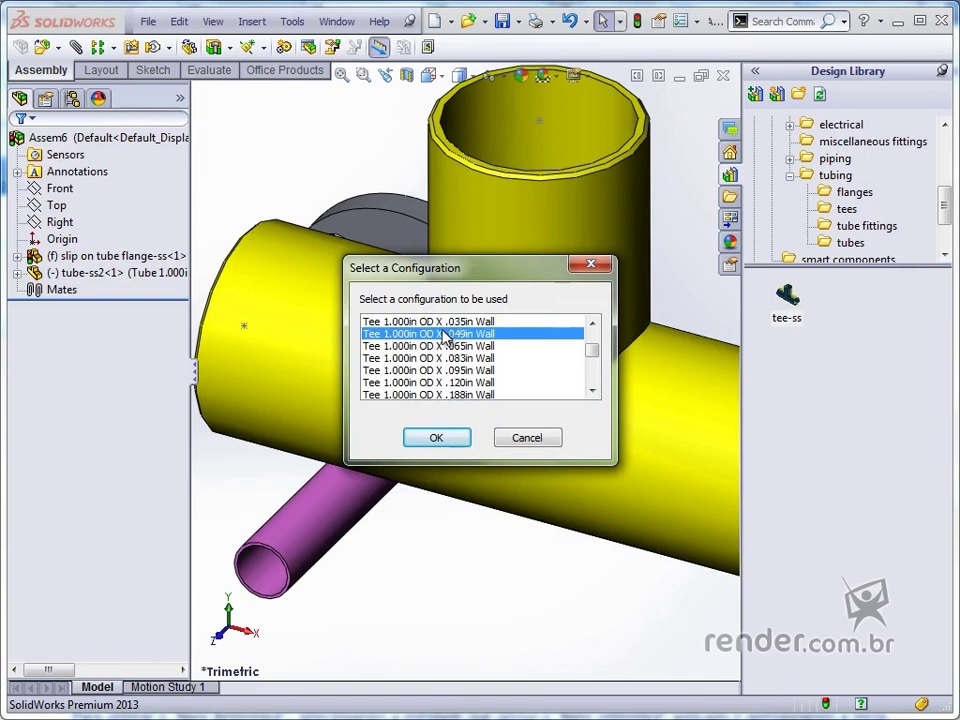
pyautogui.click(436, 439)
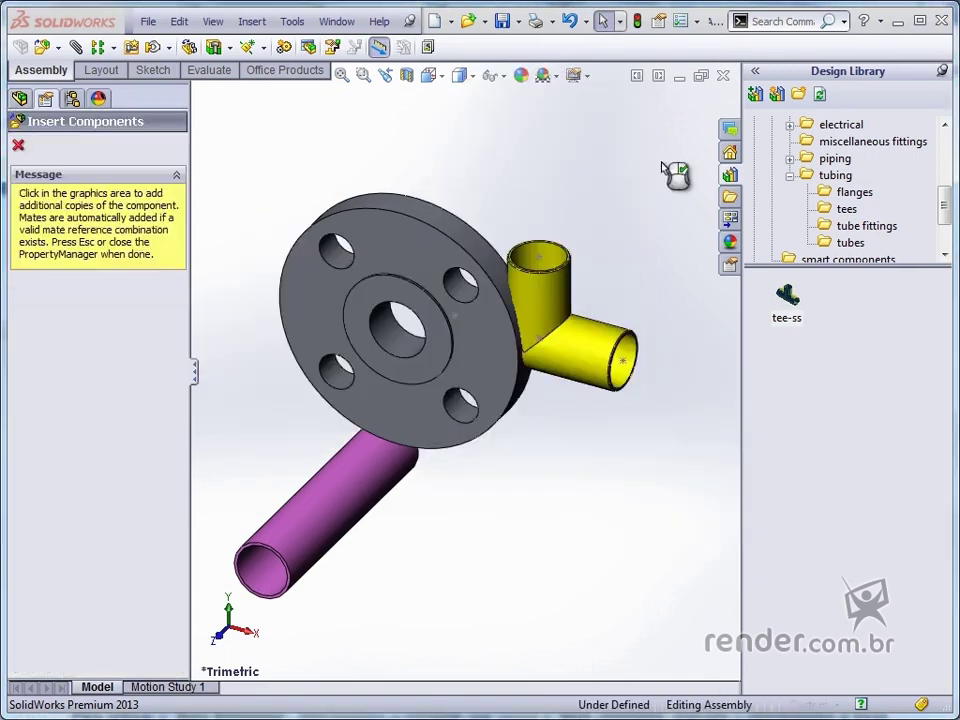
pyautogui.press('Escape')
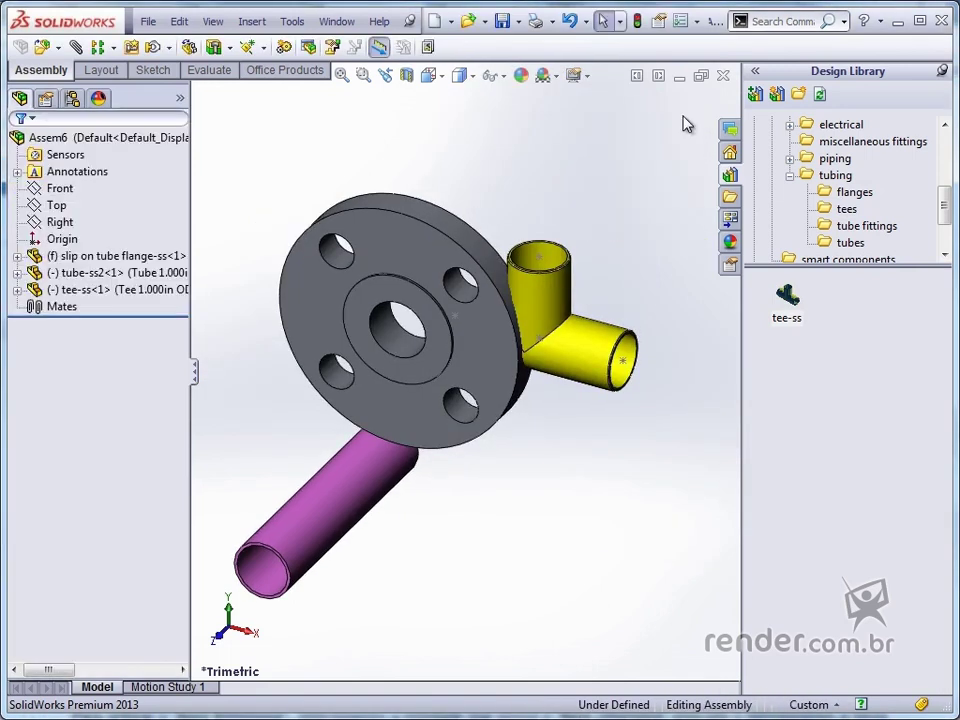
# Move the tee and the tube below the flange so that all three components are clear of each other.
pyautogui.moveTo(557, 306); pyautogui.dragTo(555, 572)
pyautogui.scroll(2, 400, 445)
pyautogui.moveTo(396, 443); pyautogui.dragTo(345, 535)
pyautogui.click(420, 617)
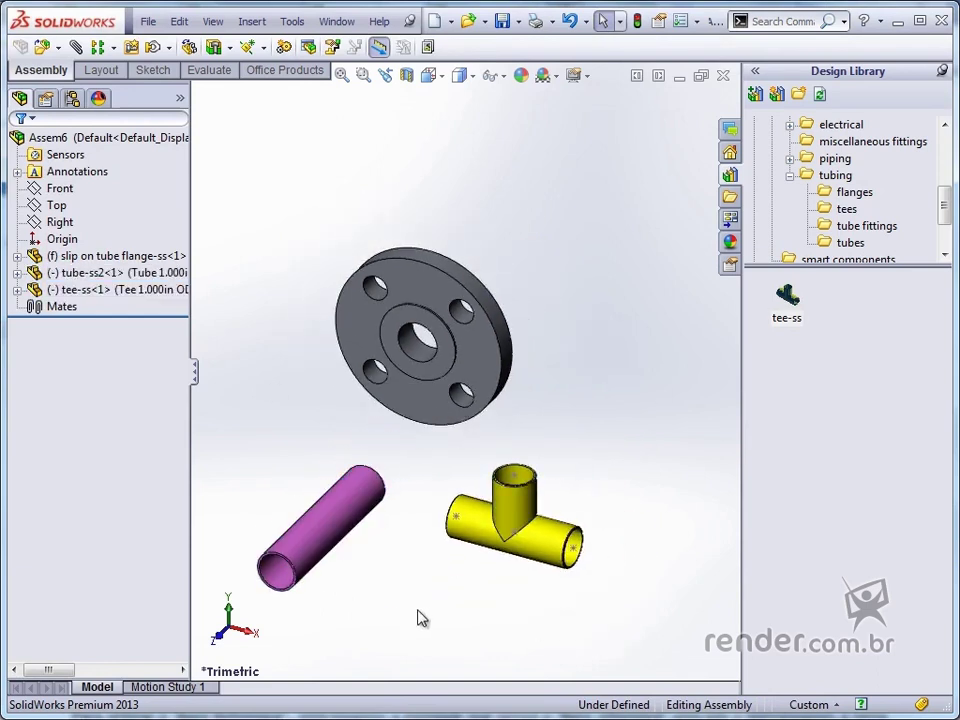
pyautogui.moveTo(643, 420); pyautogui.dragTo(570, 391, button='middle')
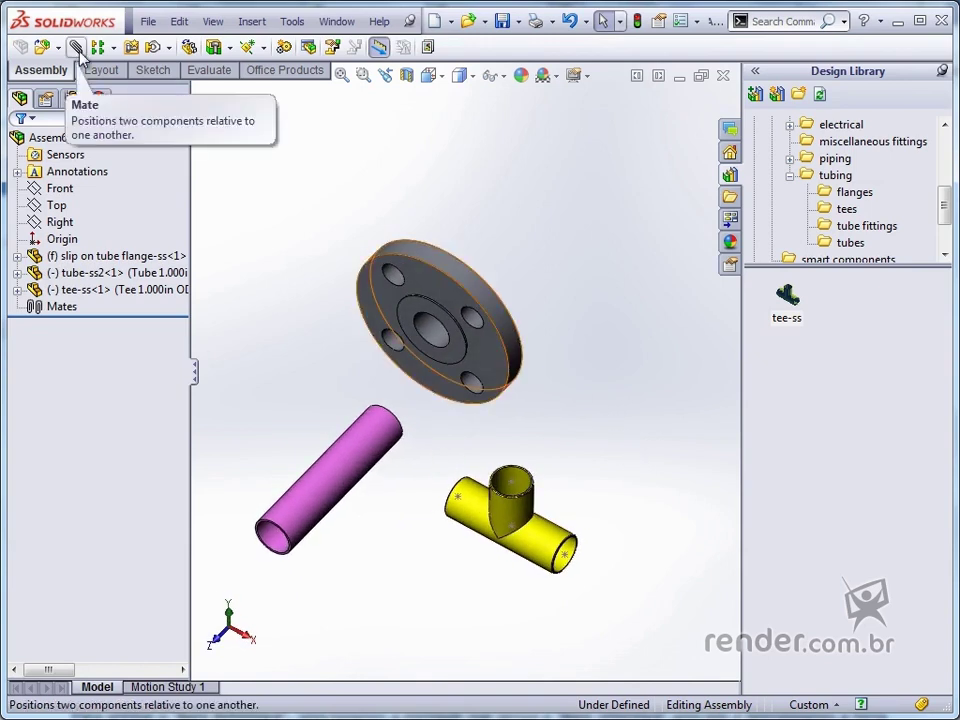
pyautogui.click(251, 21)
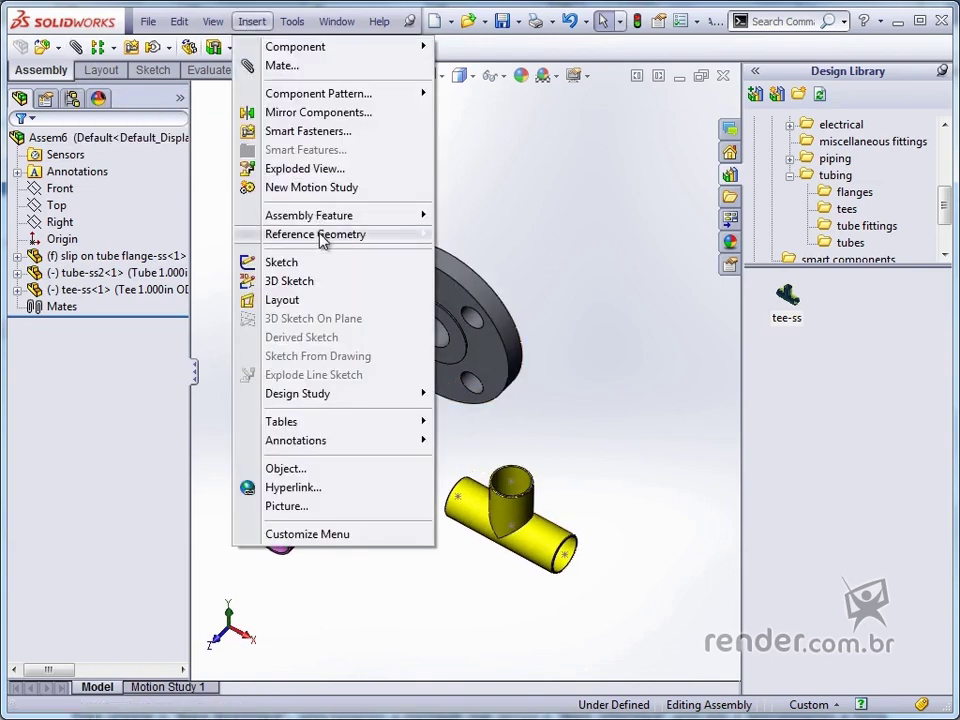
pyautogui.moveTo(362, 240)
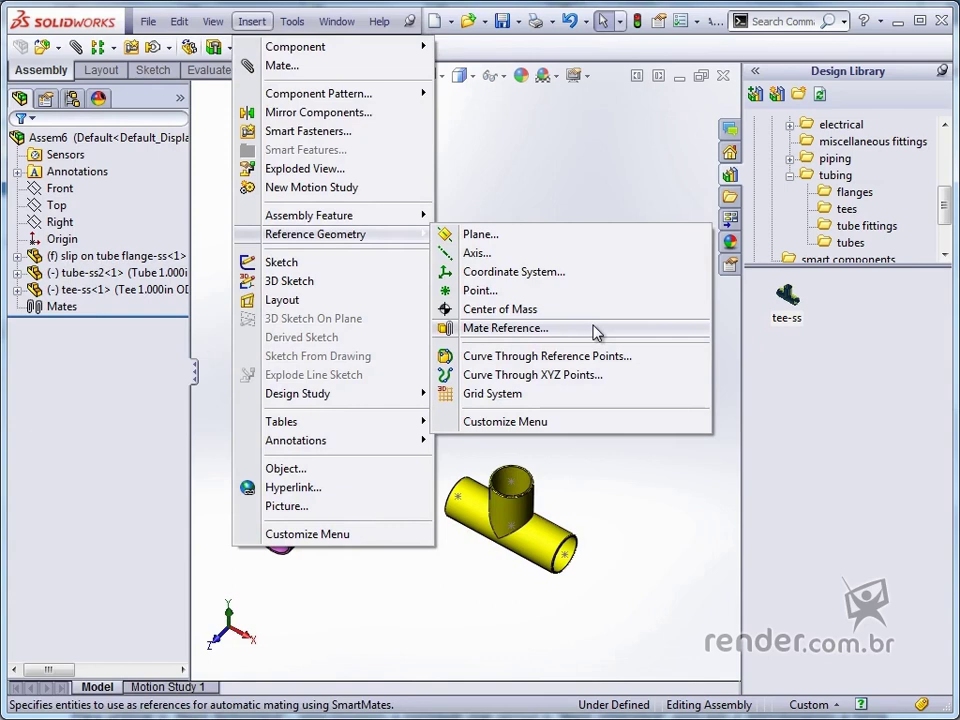
pyautogui.click(629, 534)
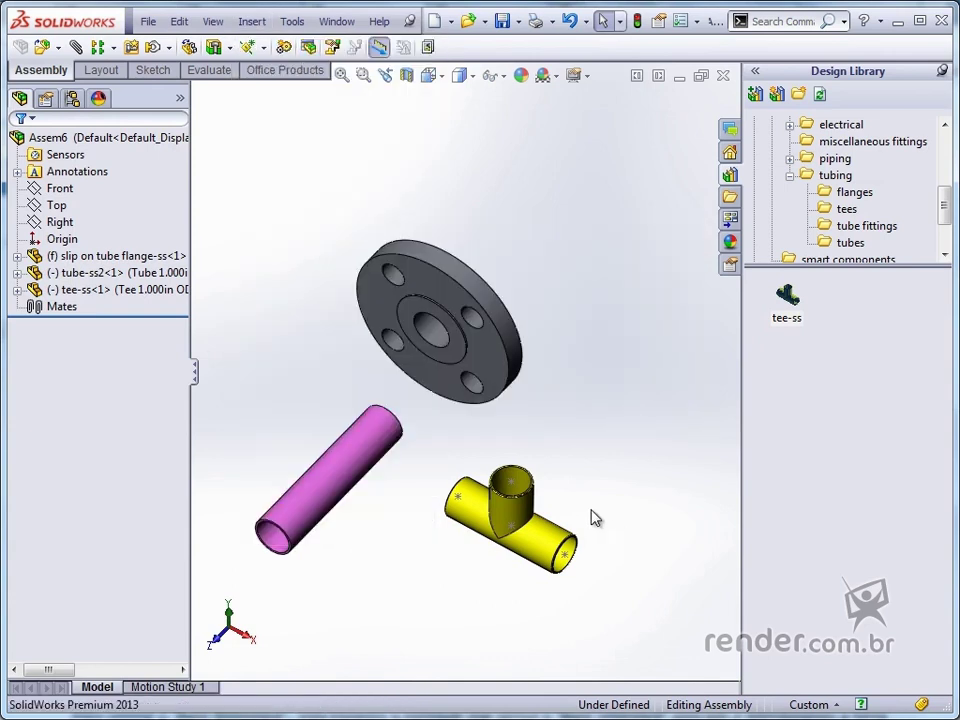
# Start a Mate Reference with the tube's outer cylindrical face as primary reference entity and Concentric as its mate type.
pyautogui.click(370, 455)
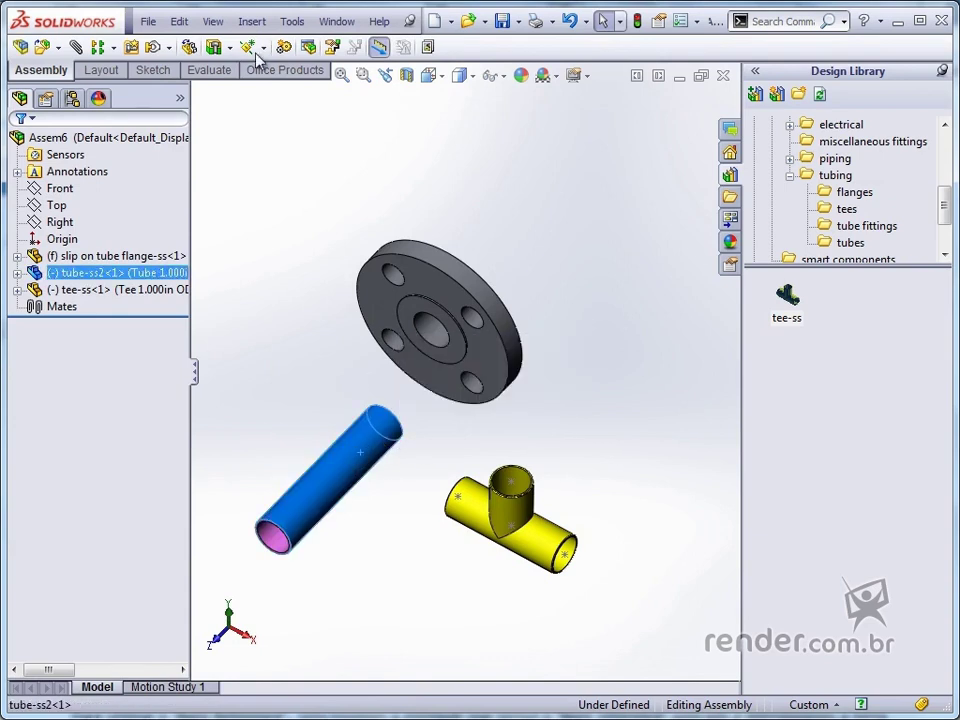
pyautogui.click(252, 21)
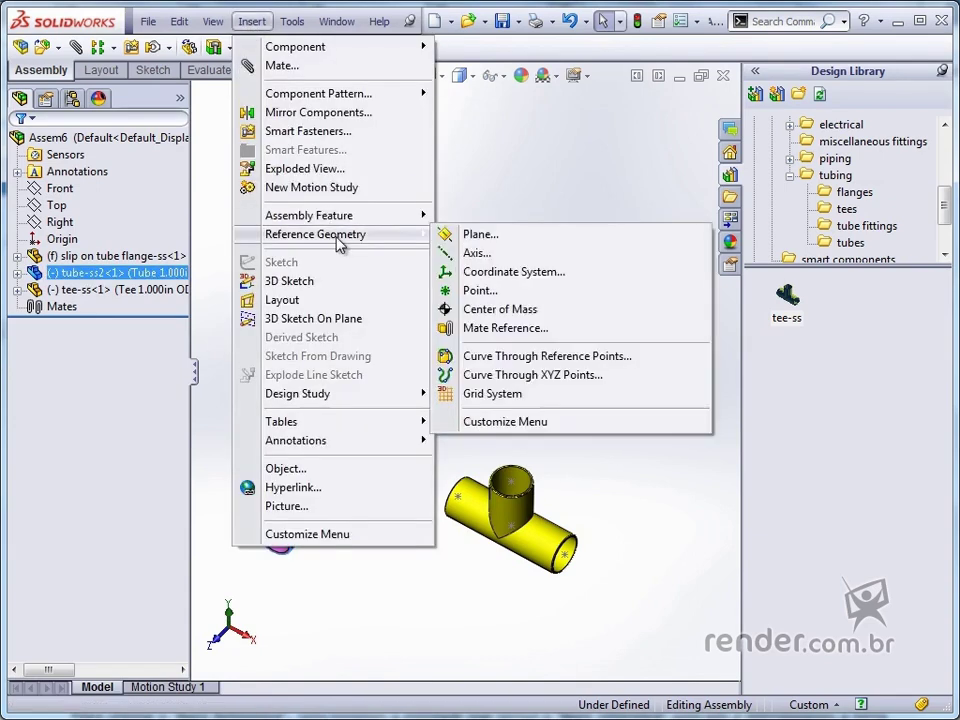
pyautogui.click(510, 330)
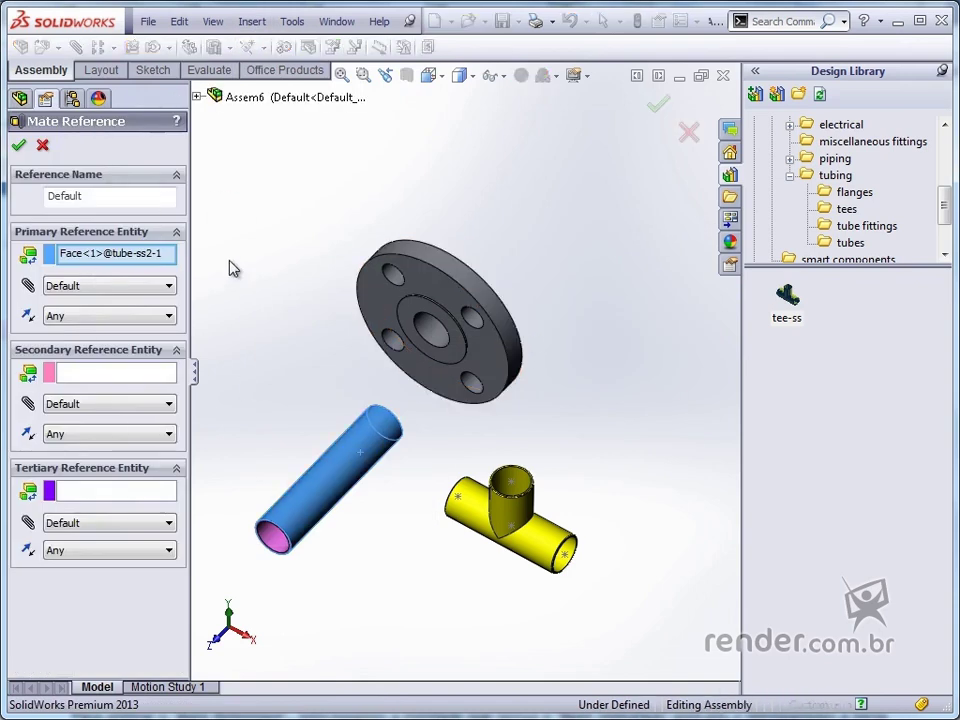
pyautogui.click(75, 316)
pyautogui.click(75, 327)
pyautogui.click(85, 290)
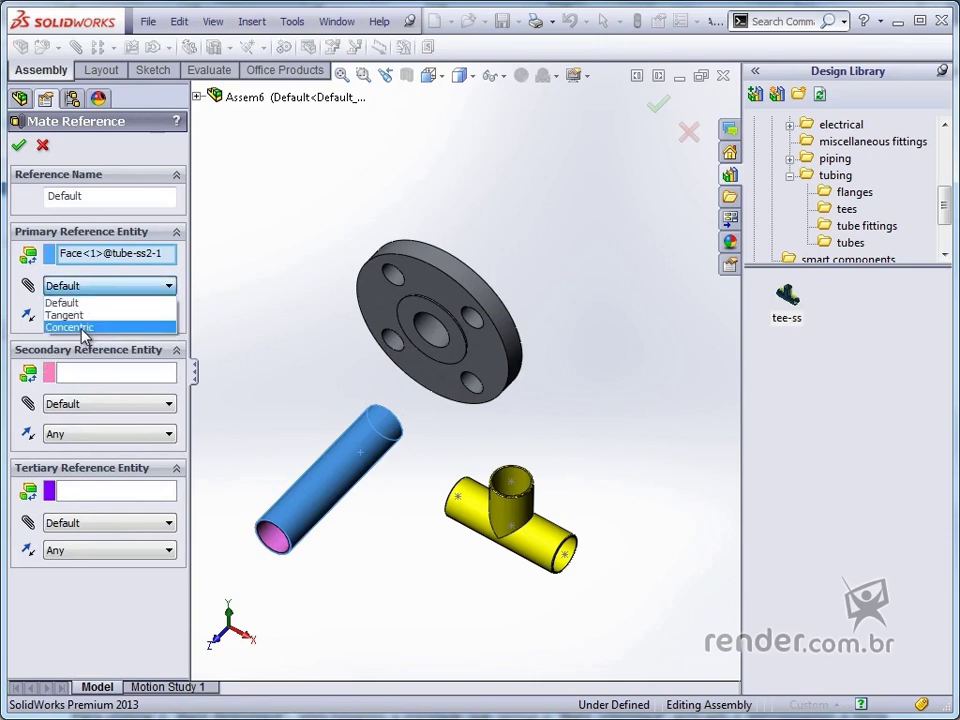
pyautogui.click(85, 328)
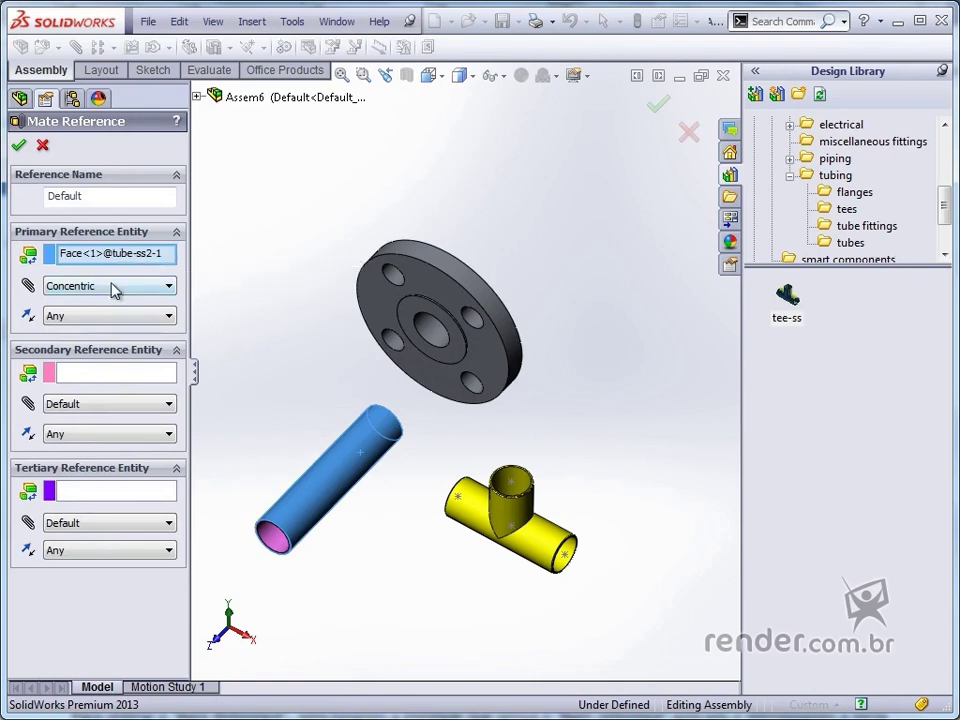
# Accept the tube's mate reference and check its entry in the assembly's MateReferences folder.
pyautogui.click(18, 145)
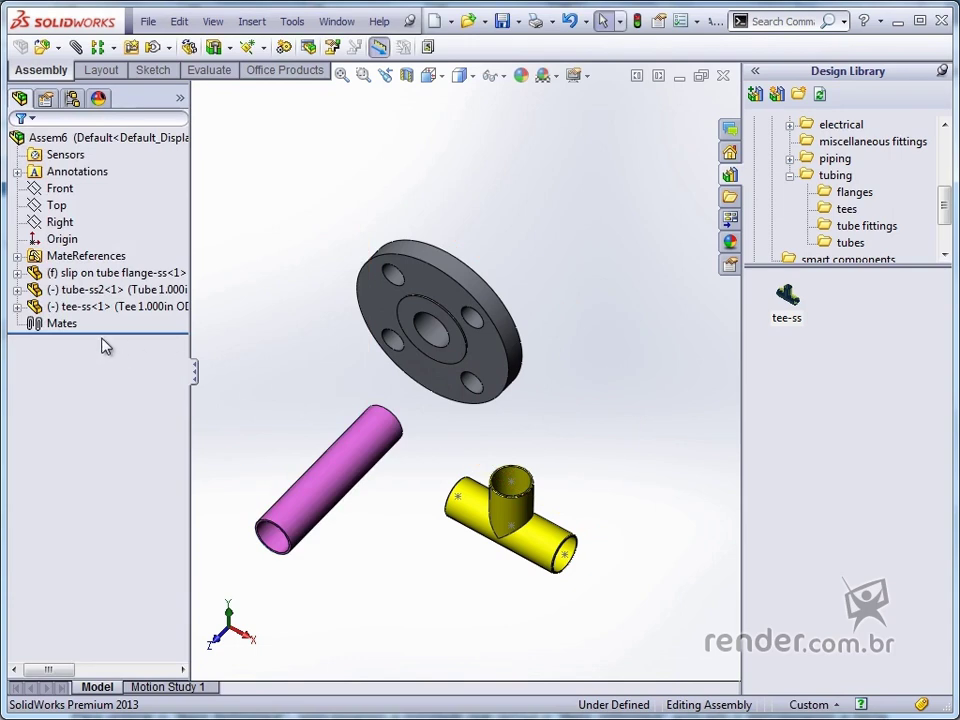
pyautogui.click(77, 258)
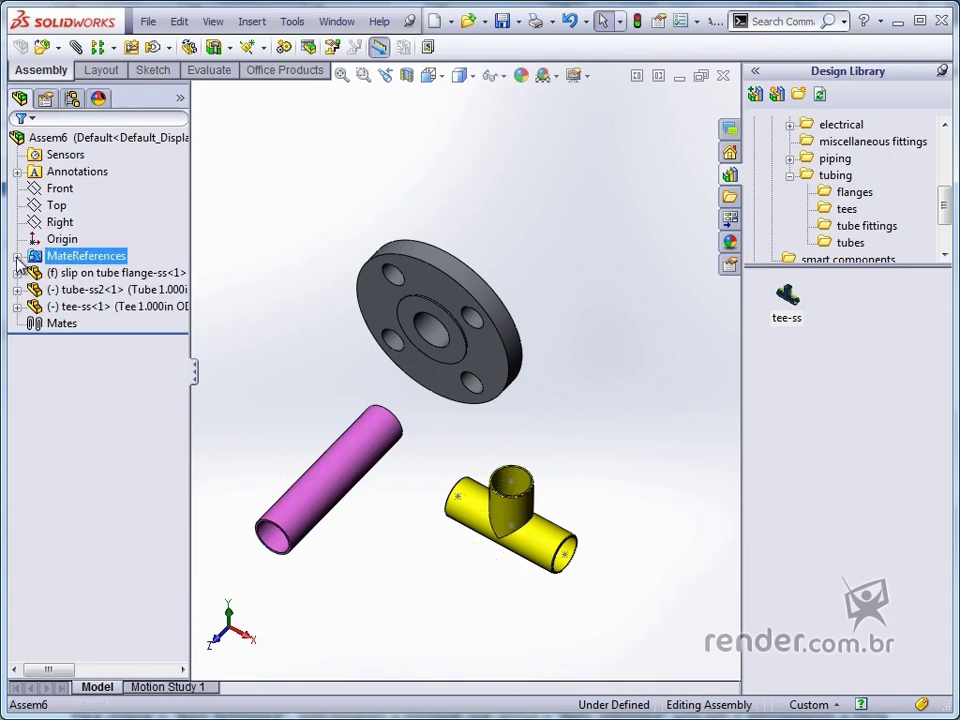
pyautogui.click(17, 256)
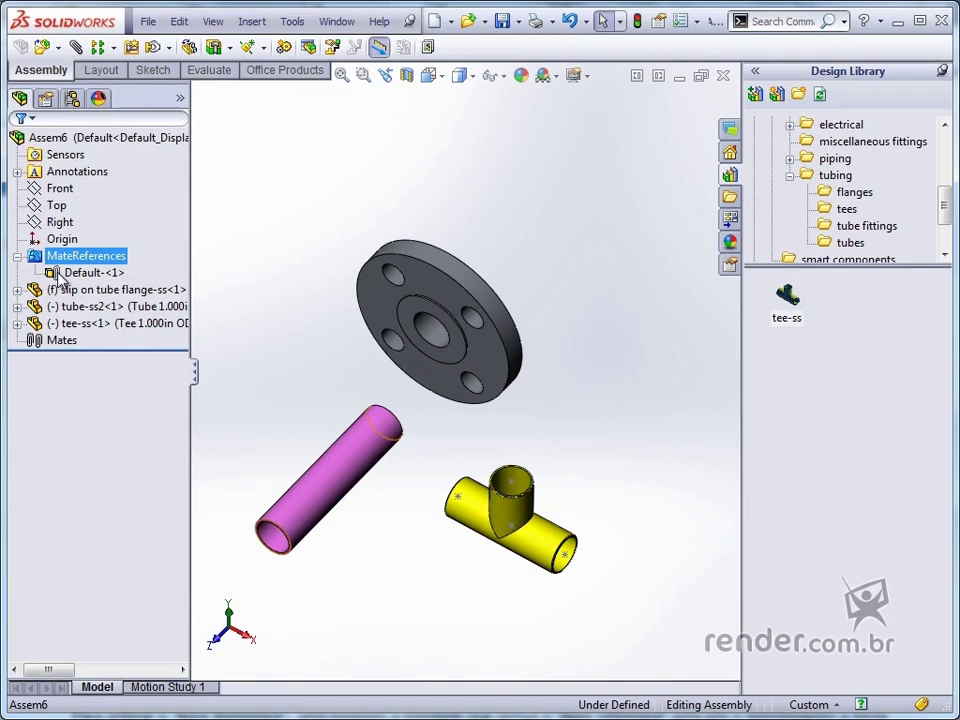
pyautogui.click(17, 256)
pyautogui.click(255, 260)
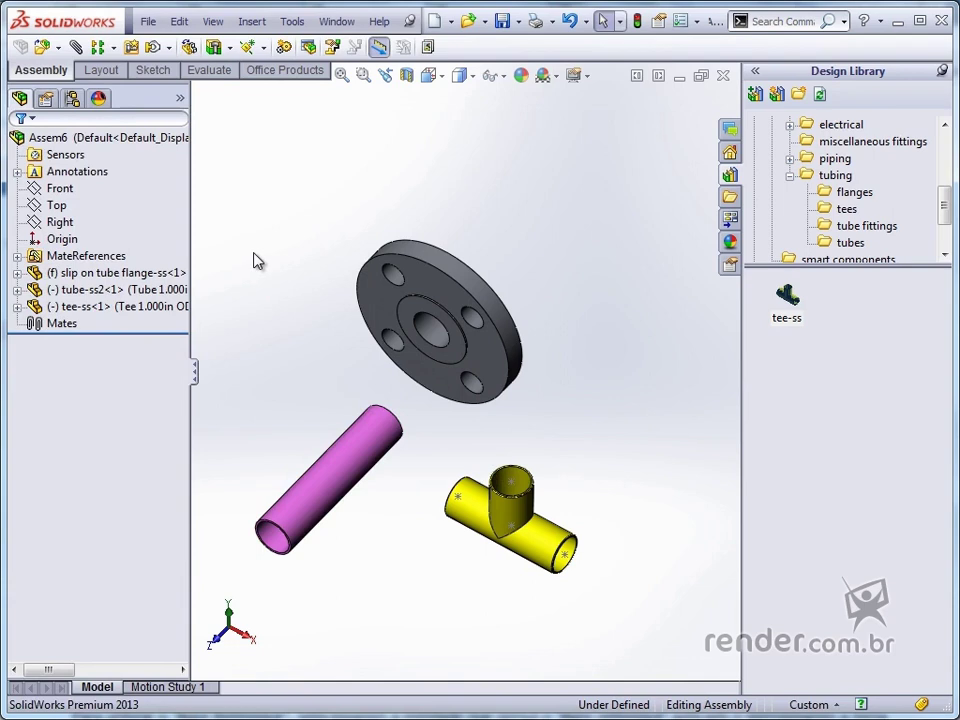
# Place the tube in the flange's central bore with a Concentric SmartMate on its outer cylindrical face.
pyautogui.click(362, 458)
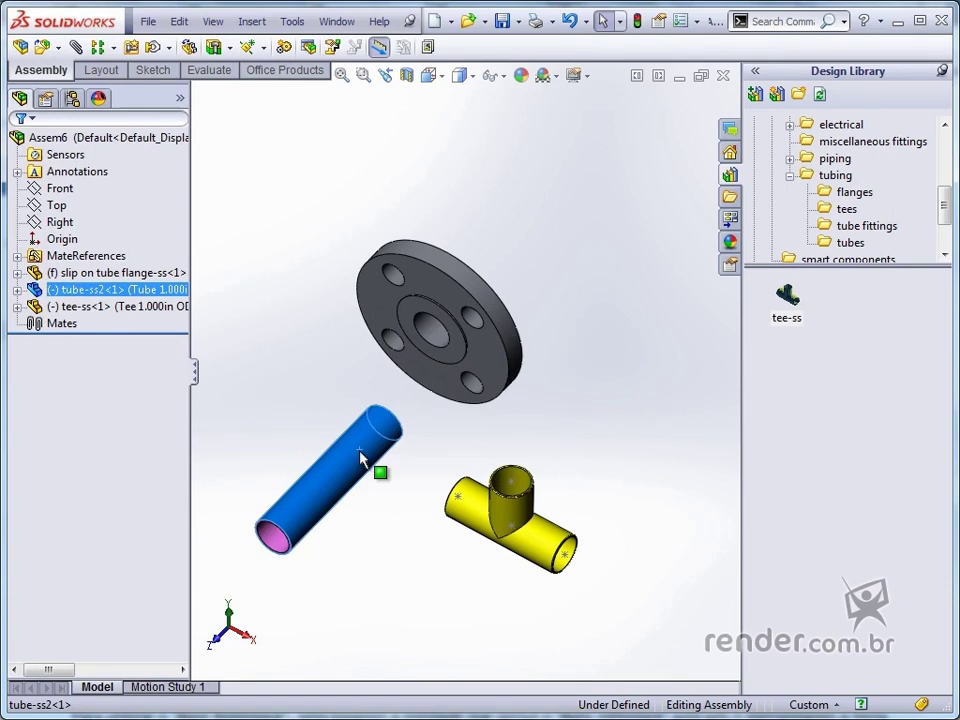
pyautogui.moveTo(360, 452); pyautogui.dragTo(438, 333)
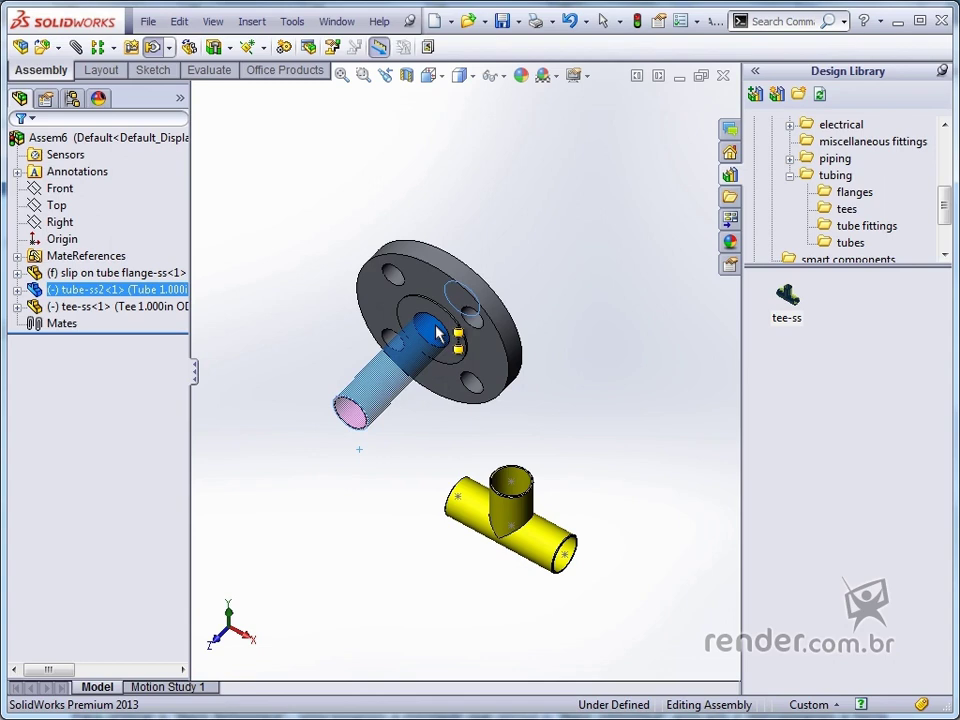
pyautogui.click(437, 333)
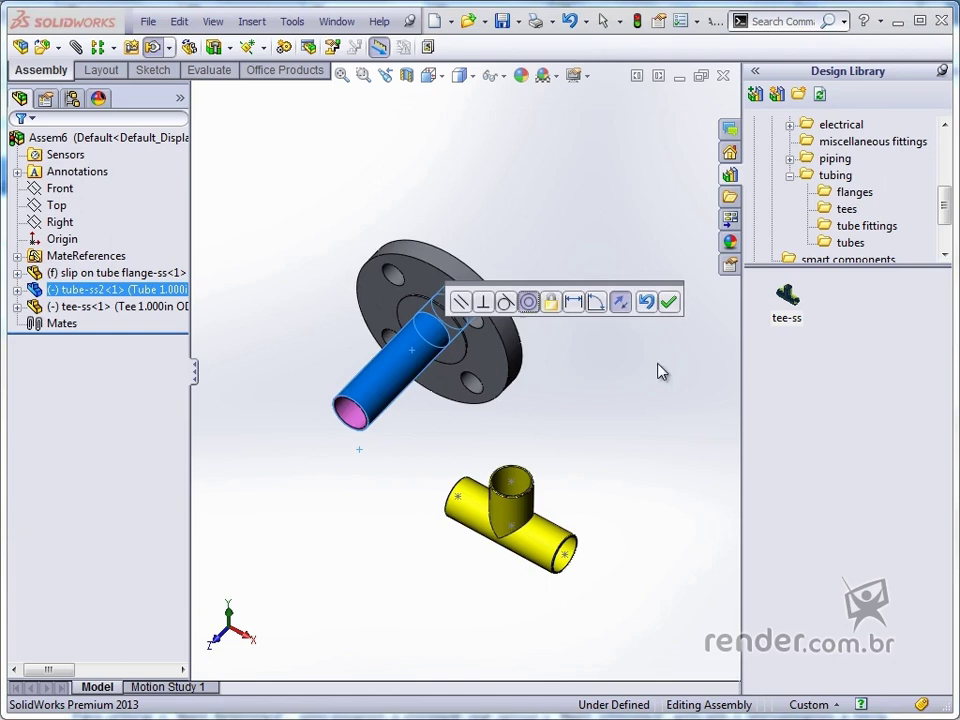
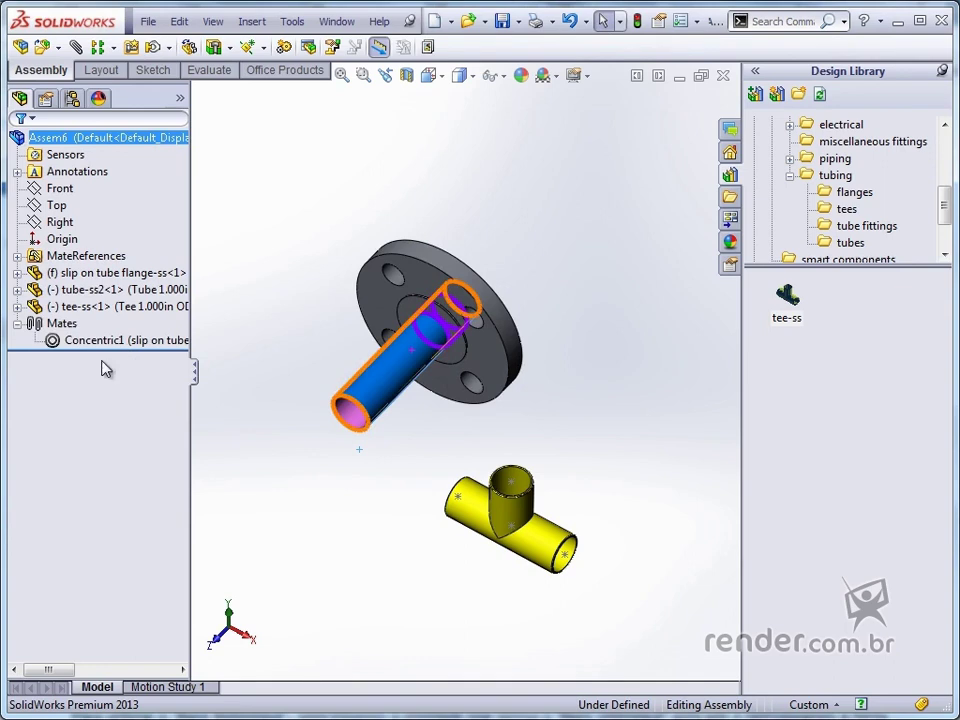
pyautogui.click(368, 564)
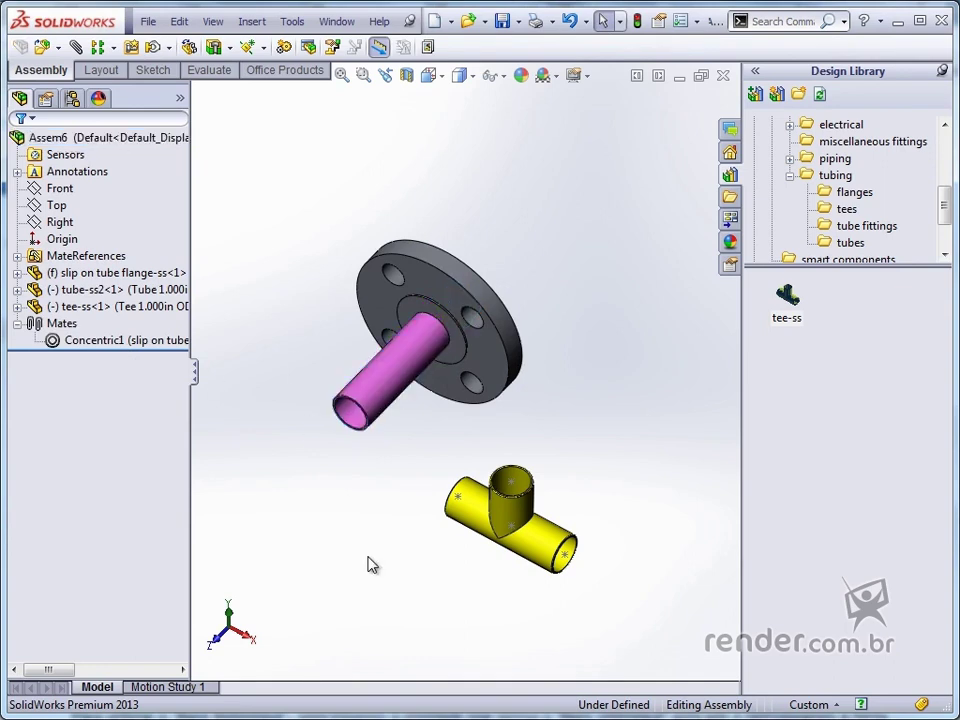
# Add a Concentric mate between the tee's straight-run outer face and the tube's outer face.
pyautogui.moveTo(368, 564); pyautogui.dragTo(400, 512, button='middle')
pyautogui.click(472, 503)
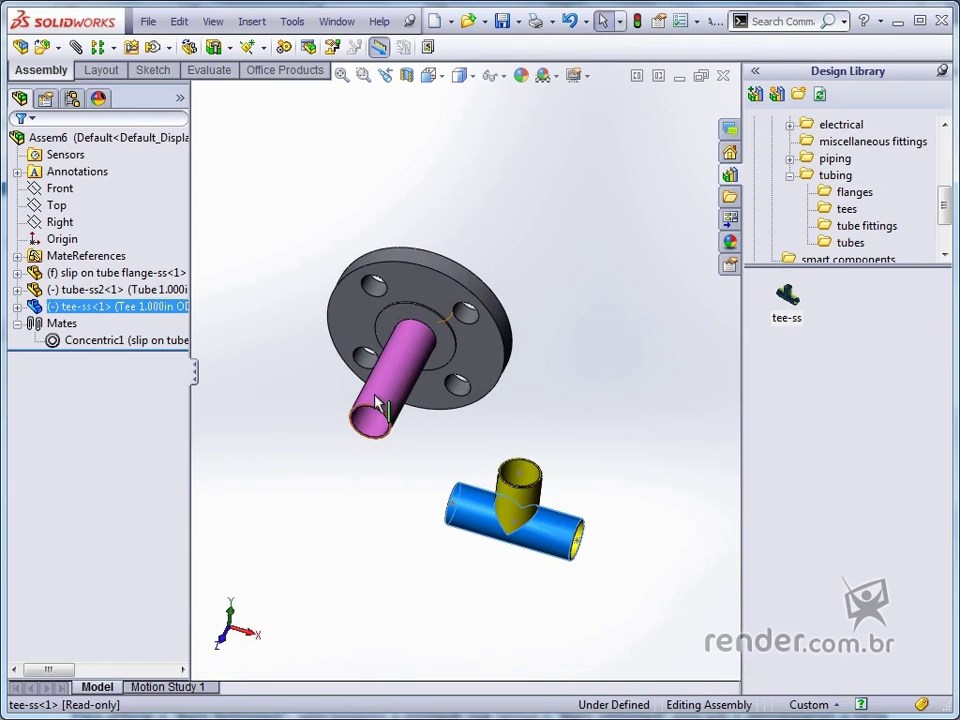
pyautogui.keyDown('ctrl'); pyautogui.click(398, 398); pyautogui.keyUp('ctrl')
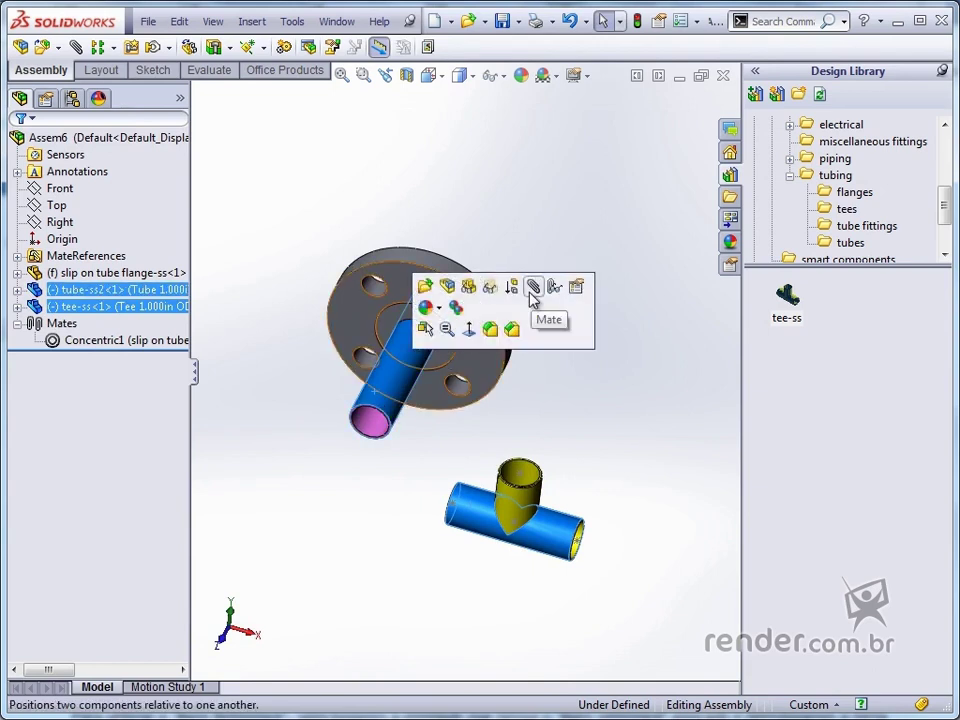
pyautogui.click(533, 290)
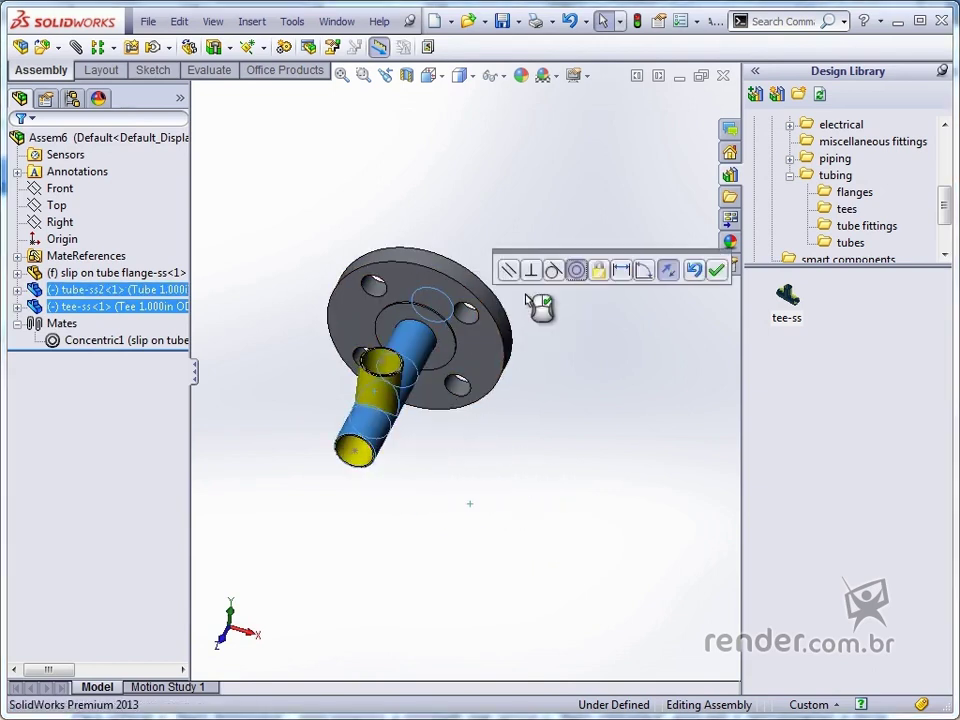
pyautogui.click(716, 270)
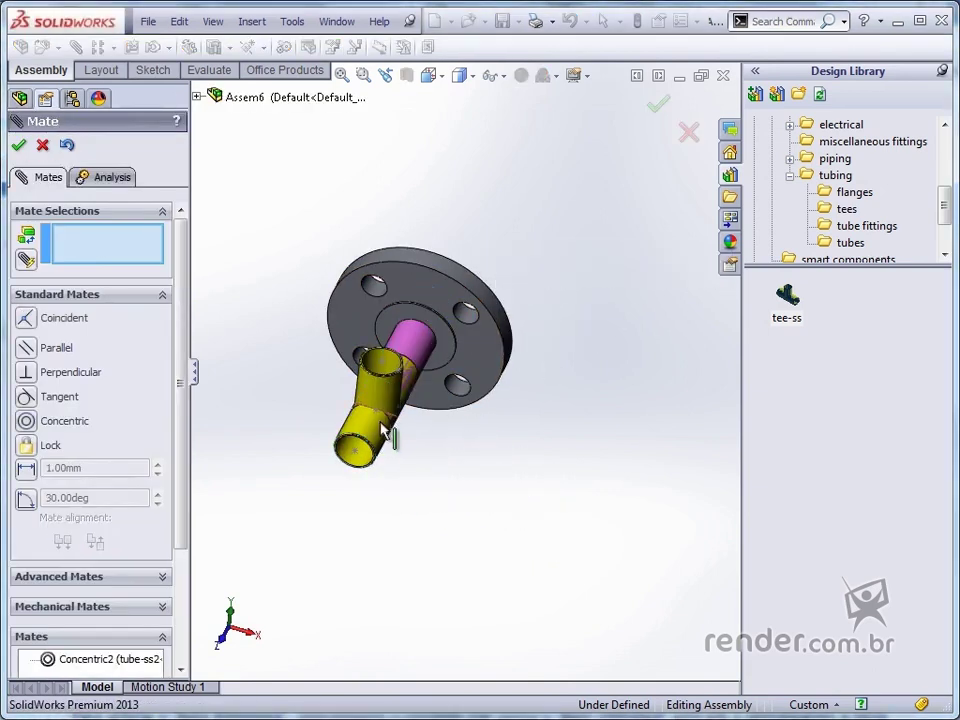
# Slide the tee clear of the tube and add a Coincident mate between the tube's free end face and the tee's facing run end.
pyautogui.moveTo(349, 489); pyautogui.dragTo(240, 668)
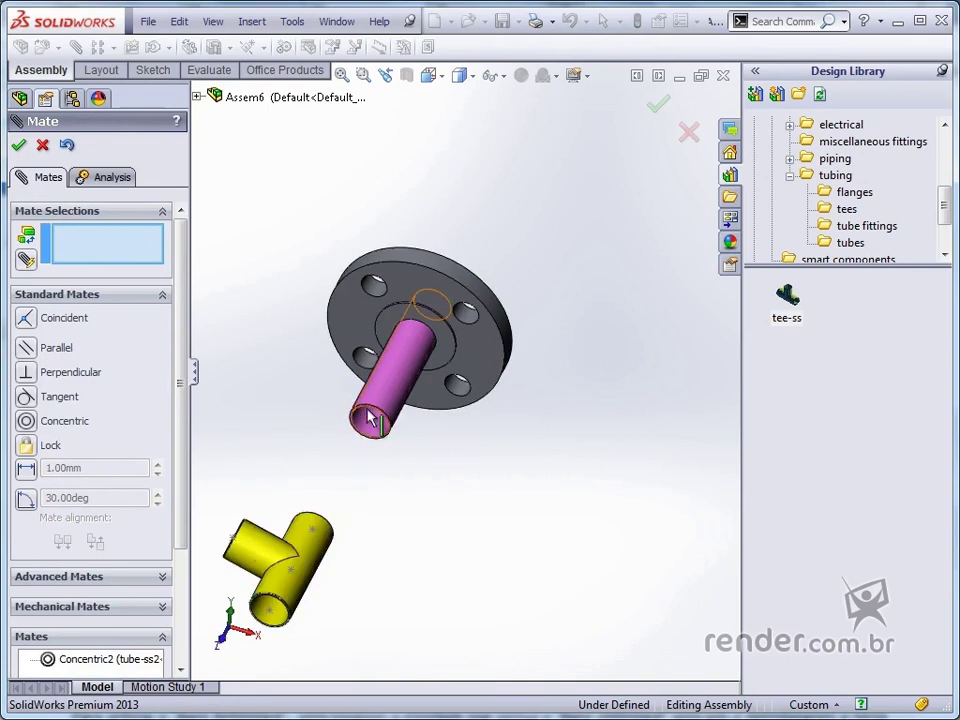
pyautogui.scroll(-10, 370, 418)
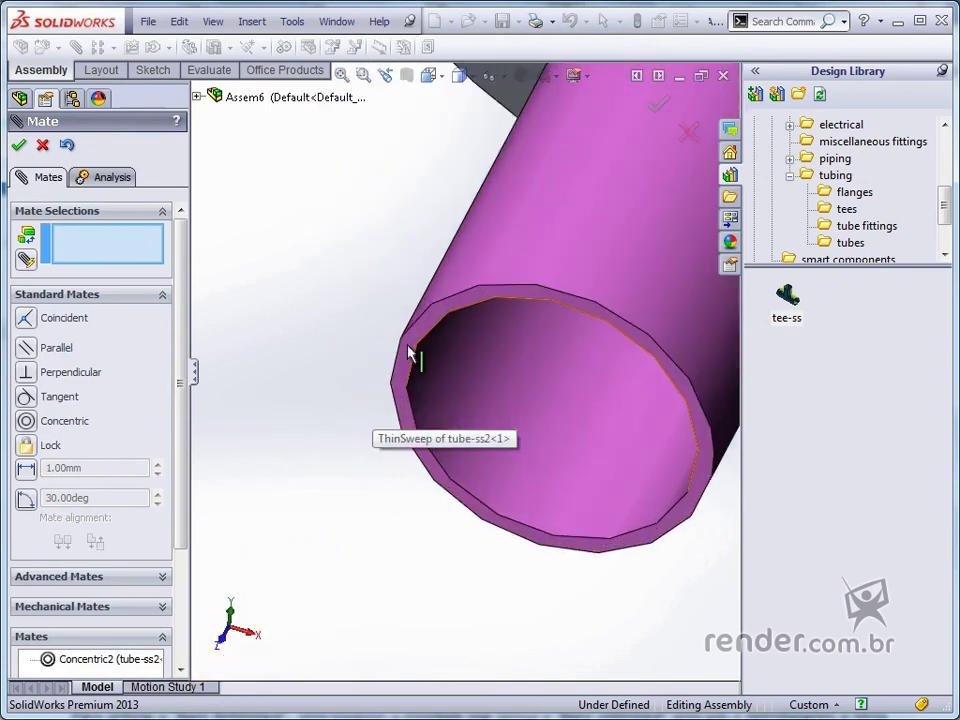
pyautogui.click(409, 354)
pyautogui.scroll(3, 410, 354)
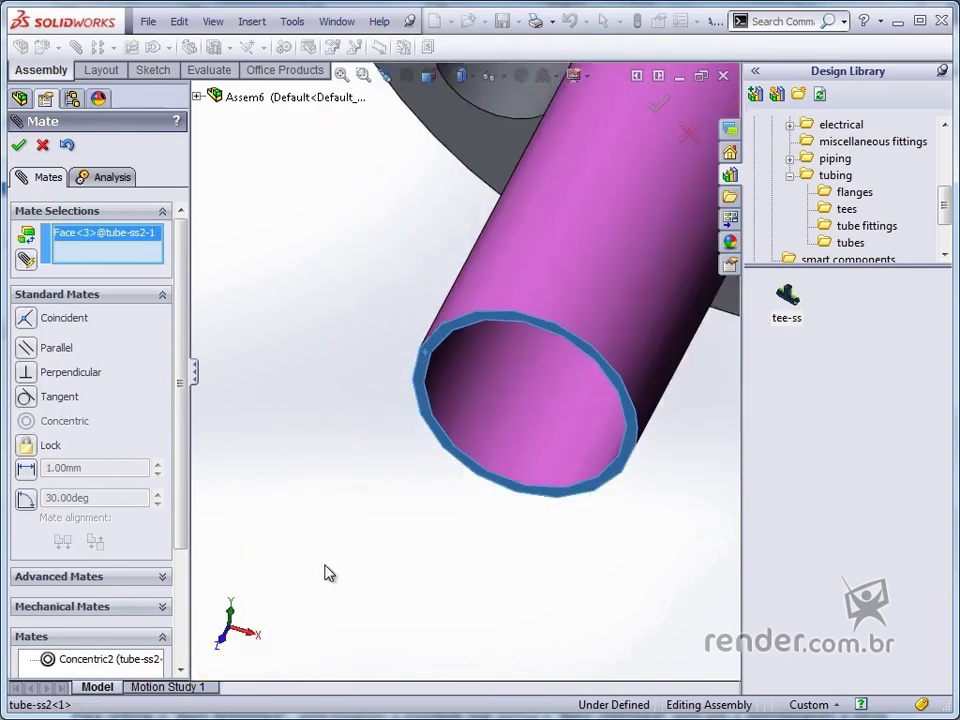
pyautogui.scroll(5, 328, 574)
pyautogui.moveTo(356, 456); pyautogui.dragTo(318, 572, button='middle')
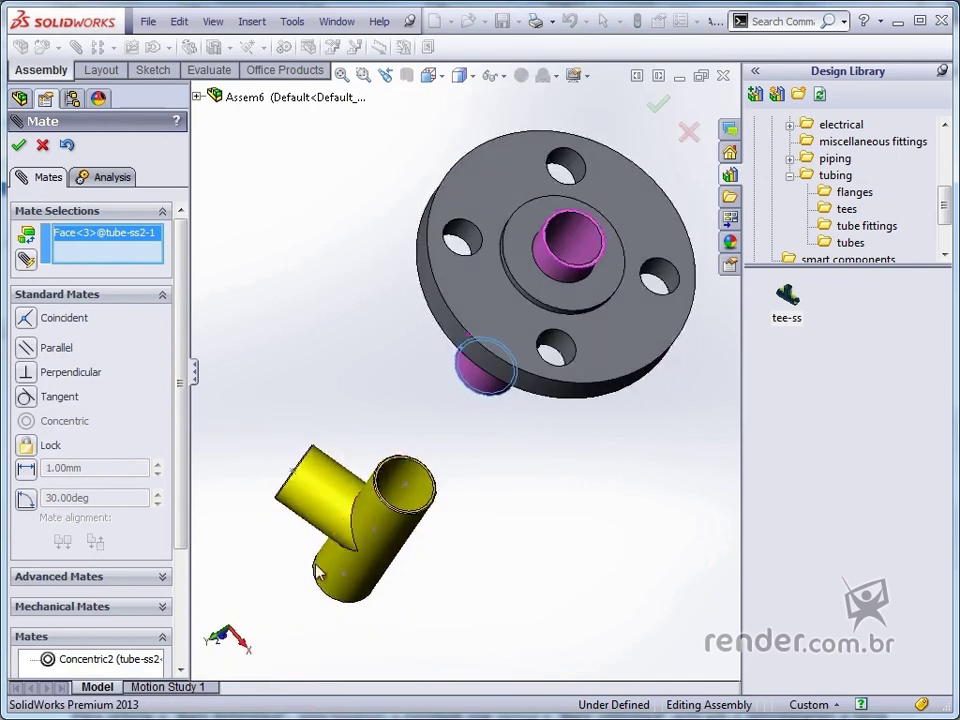
pyautogui.scroll(-4, 412, 470)
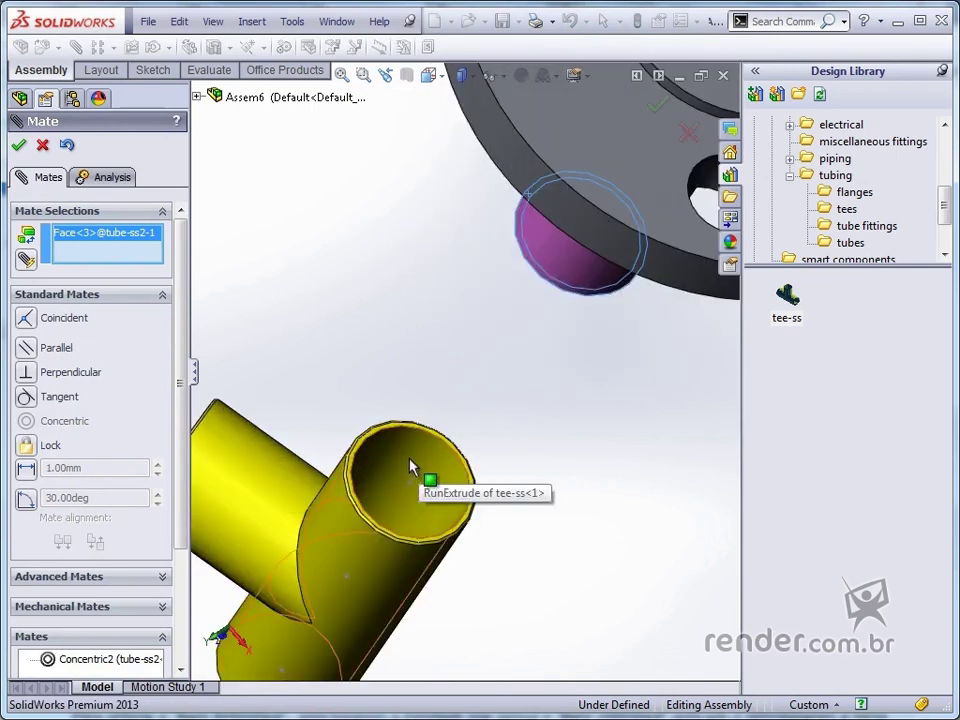
pyautogui.scroll(-3, 412, 468)
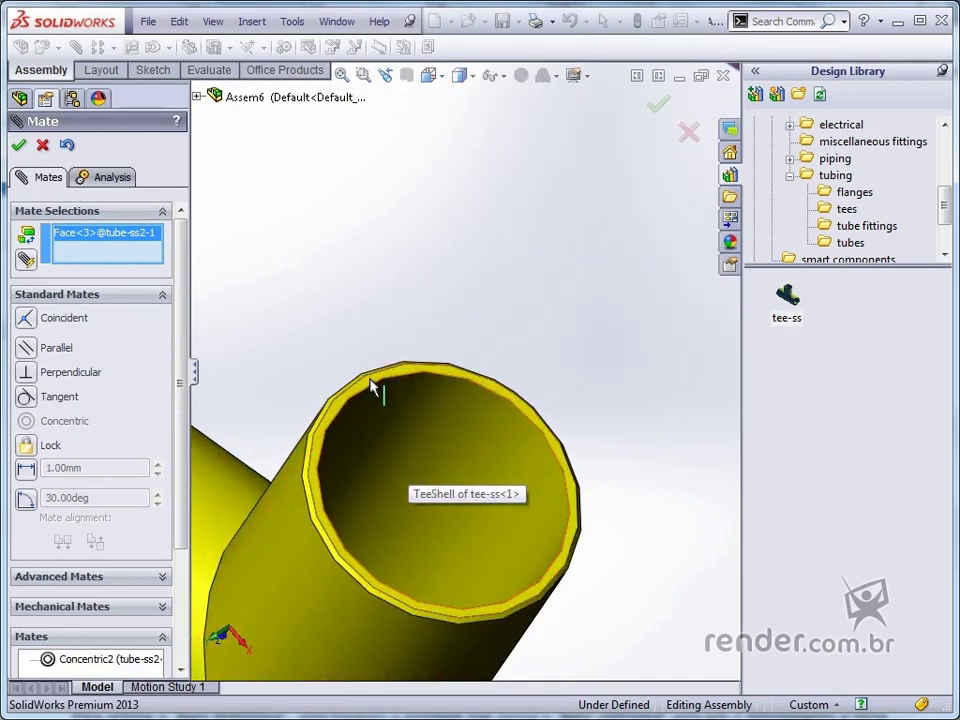
pyautogui.click(370, 385)
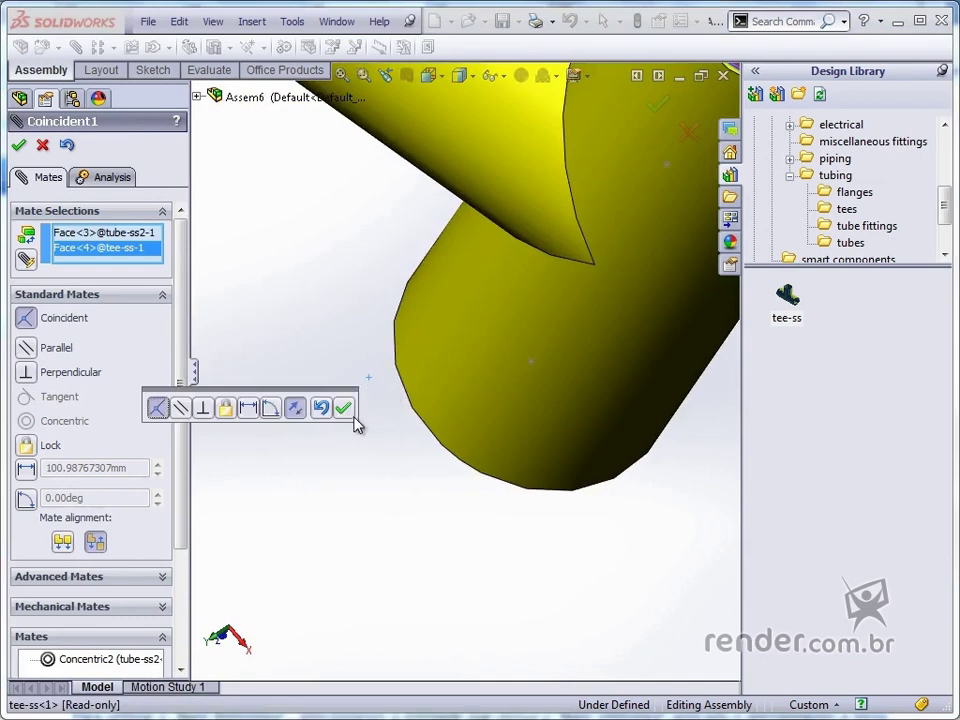
pyautogui.click(343, 408)
# Add a Coincident mate between the flange's hub face and the inner edge of the tube end protruding through it.
pyautogui.scroll(6, 362, 432)
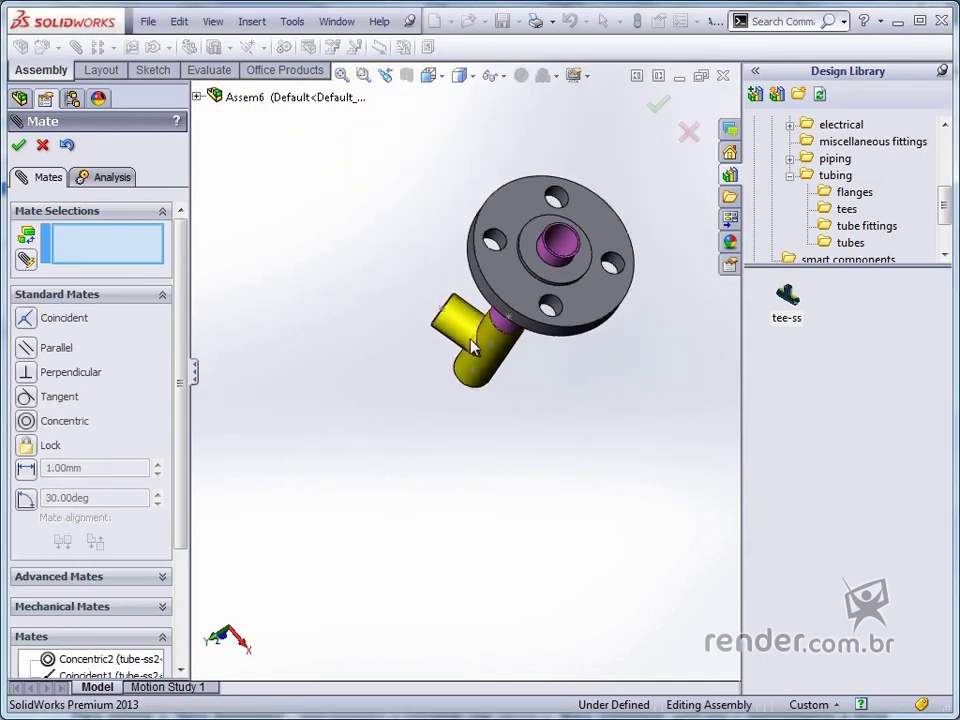
pyautogui.scroll(-5, 525, 262)
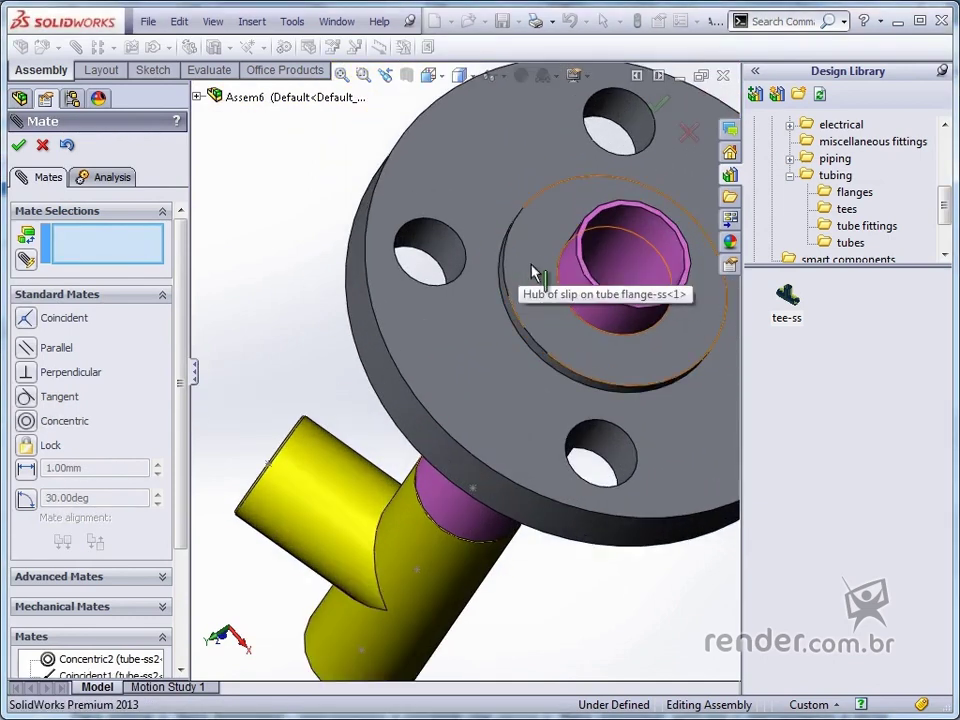
pyautogui.click(533, 274)
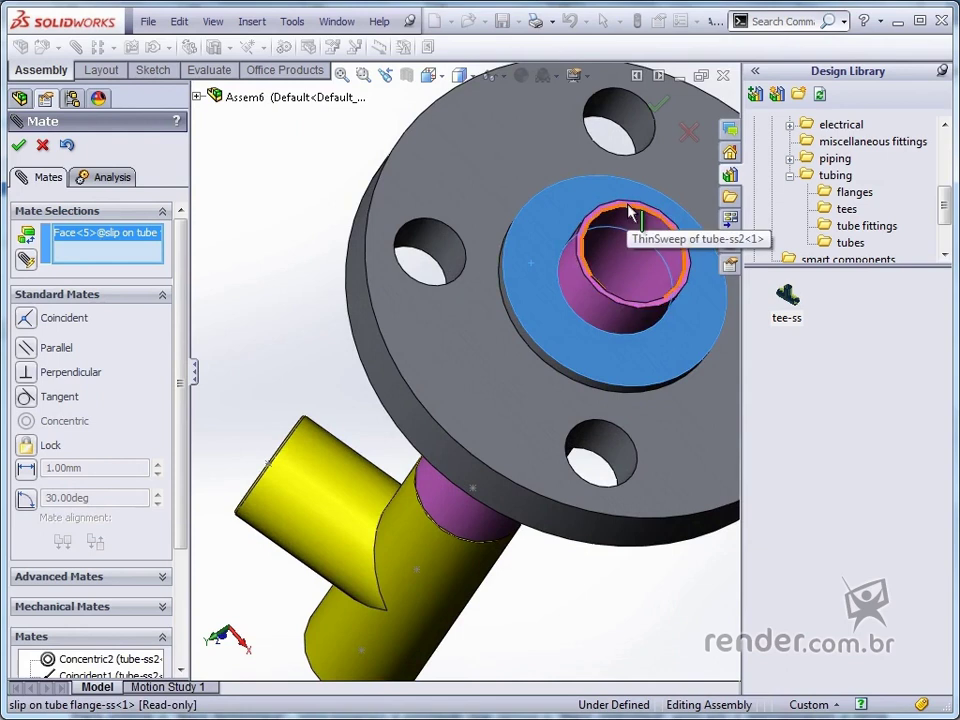
pyautogui.scroll(-5, 629, 213)
pyautogui.click(598, 270)
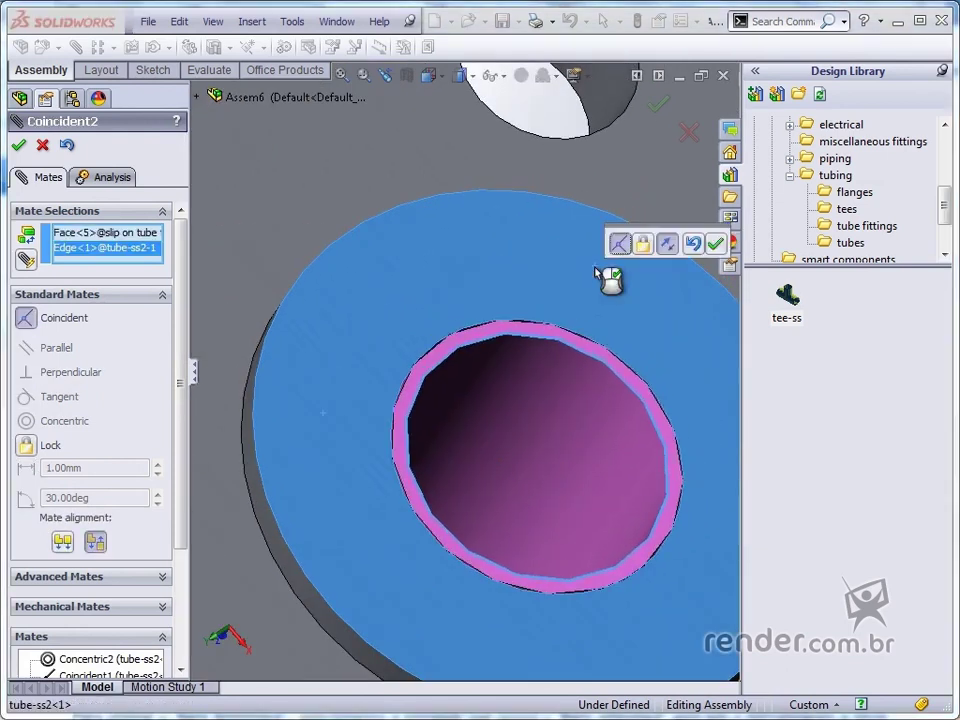
pyautogui.click(718, 248)
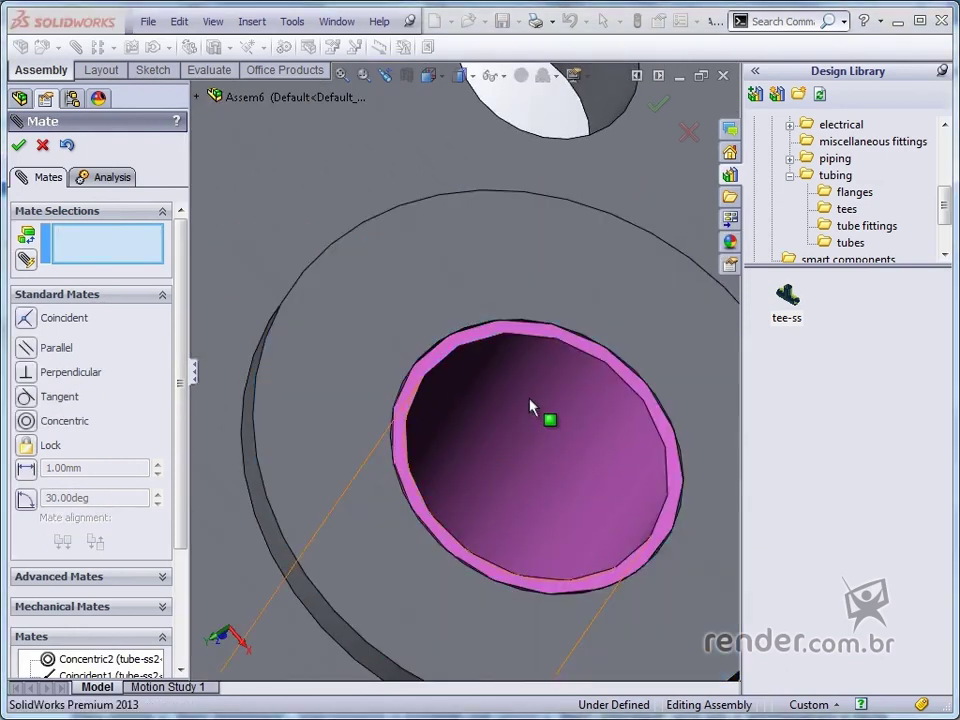
# Add a Coincident mate between the tee's front plane and the flange's top plane, and finish the Mate command.
pyautogui.scroll(8, 531, 407)
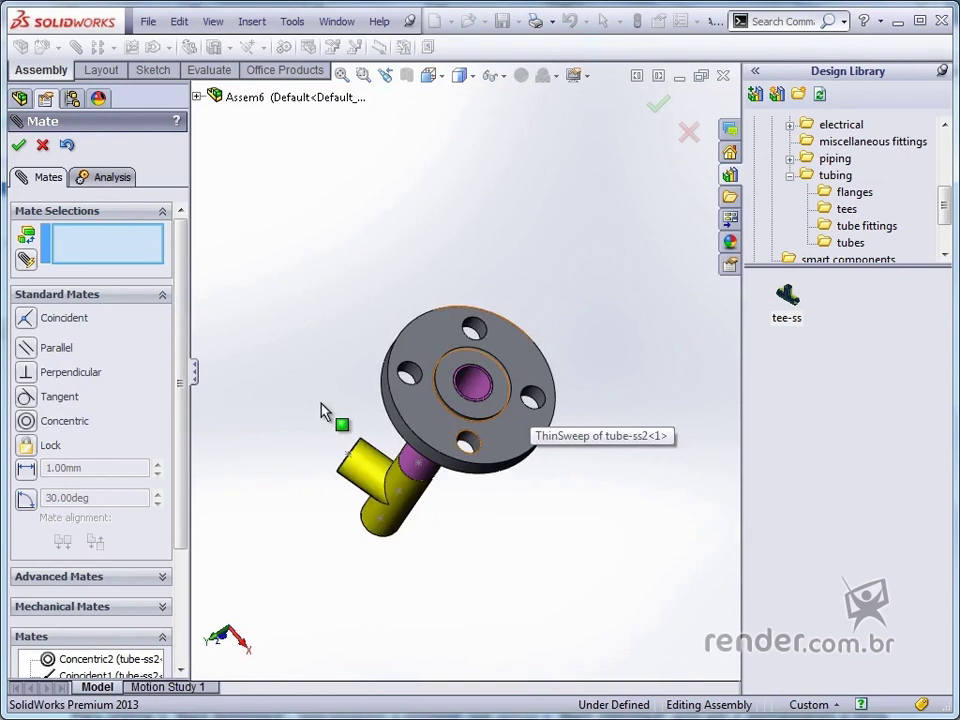
pyautogui.moveTo(326, 409); pyautogui.dragTo(379, 311, button='middle')
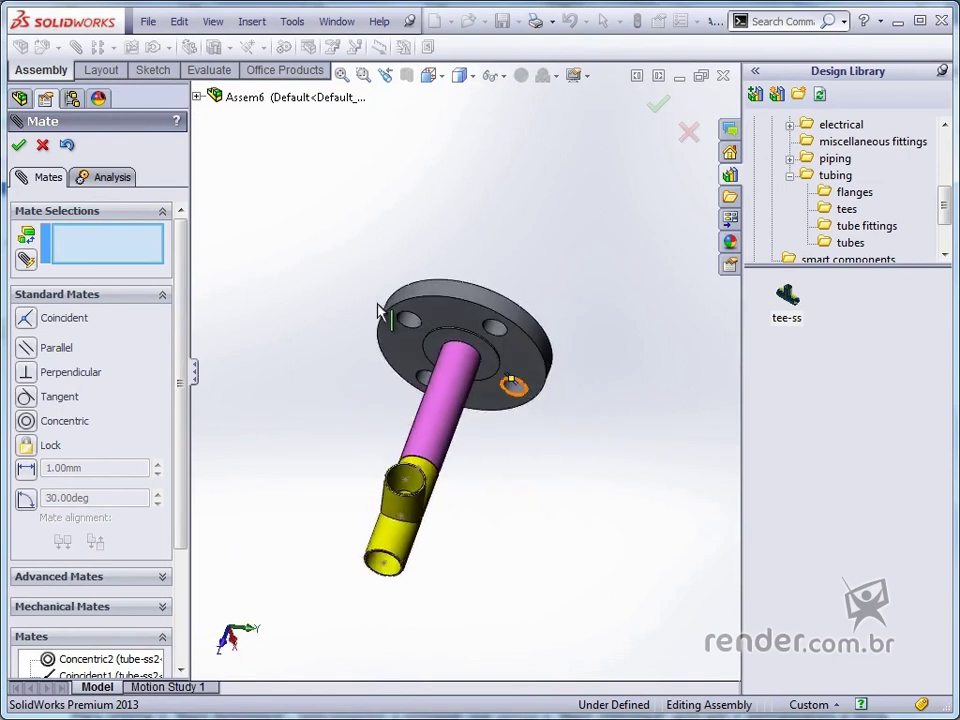
pyautogui.click(197, 97)
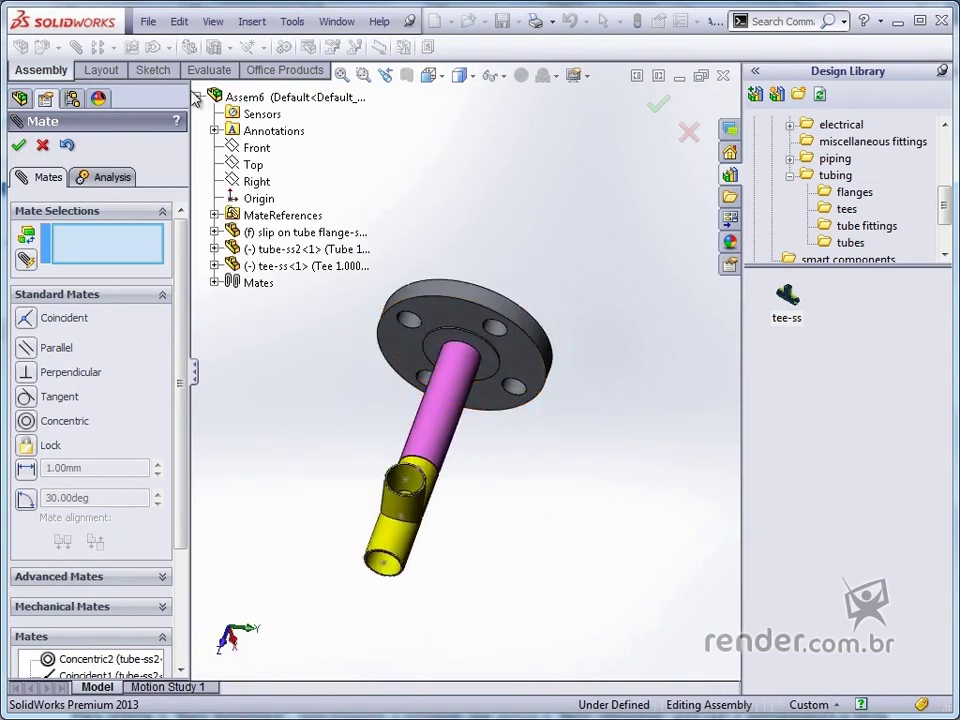
pyautogui.click(214, 266)
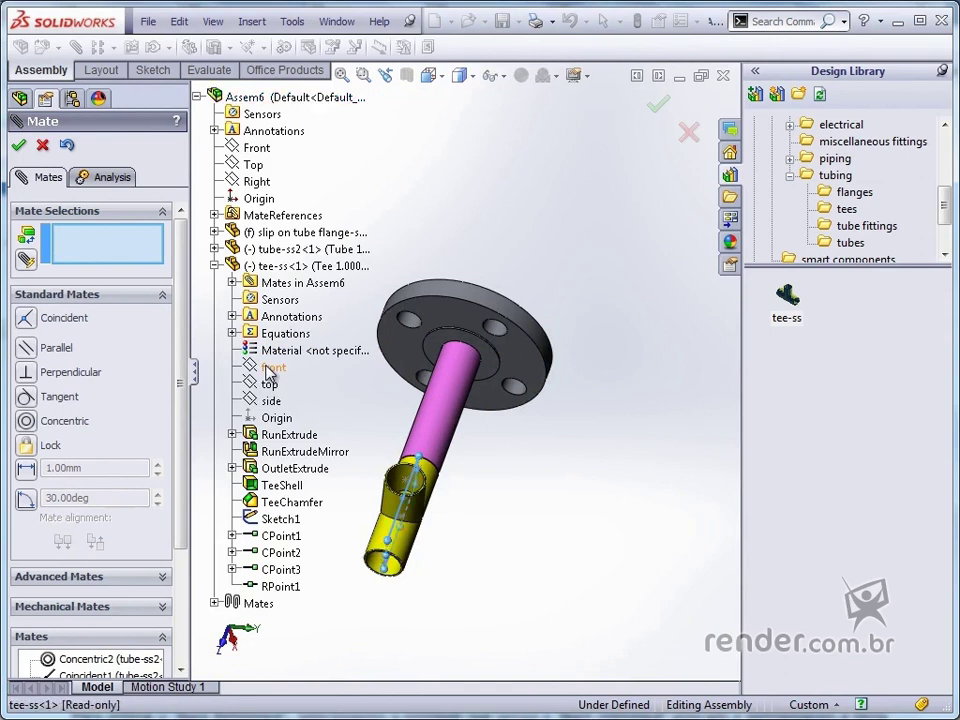
pyautogui.click(268, 368)
pyautogui.click(215, 233)
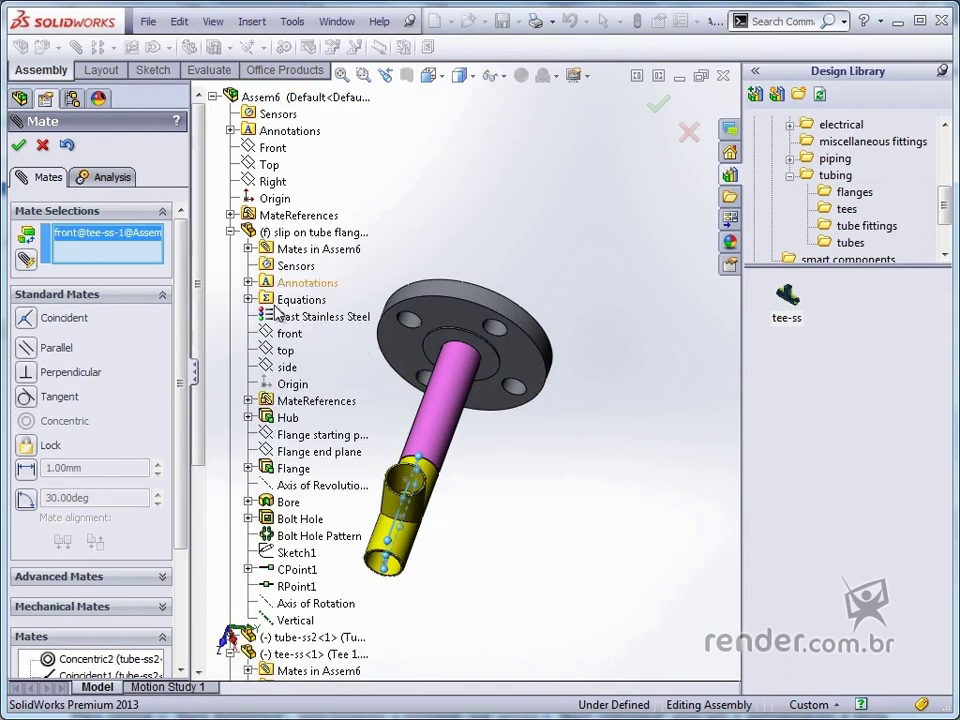
pyautogui.click(288, 354)
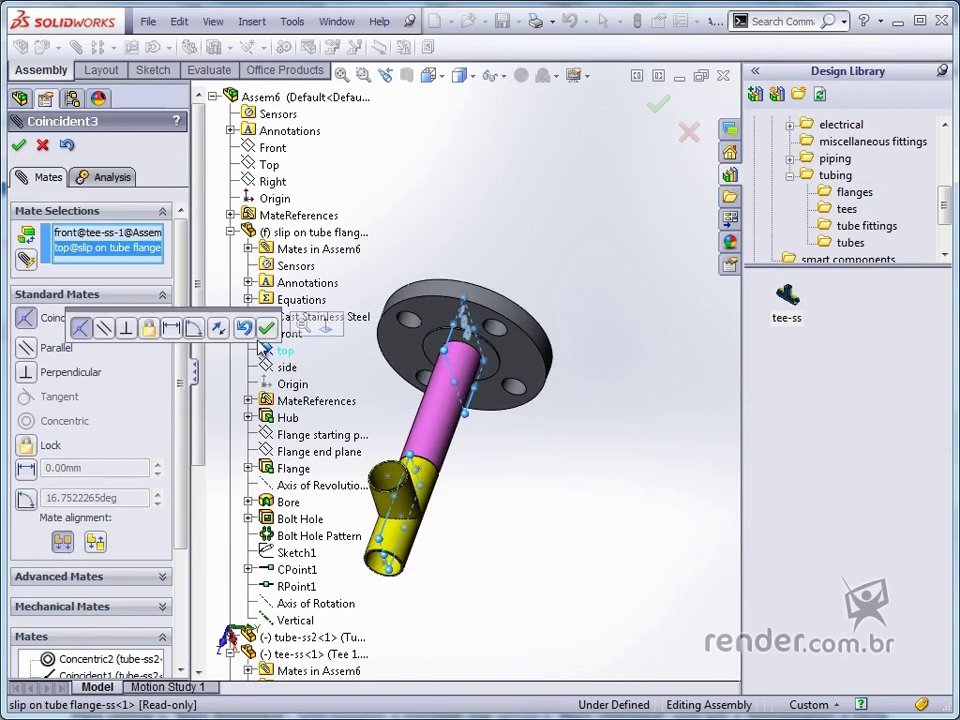
pyautogui.click(266, 328)
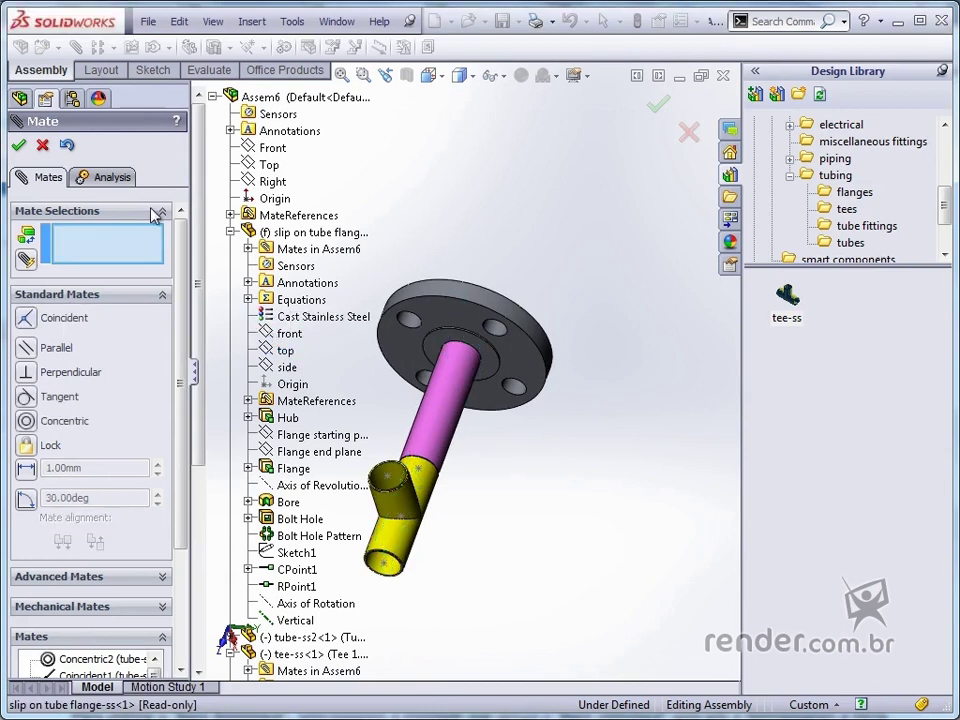
pyautogui.click(18, 145)
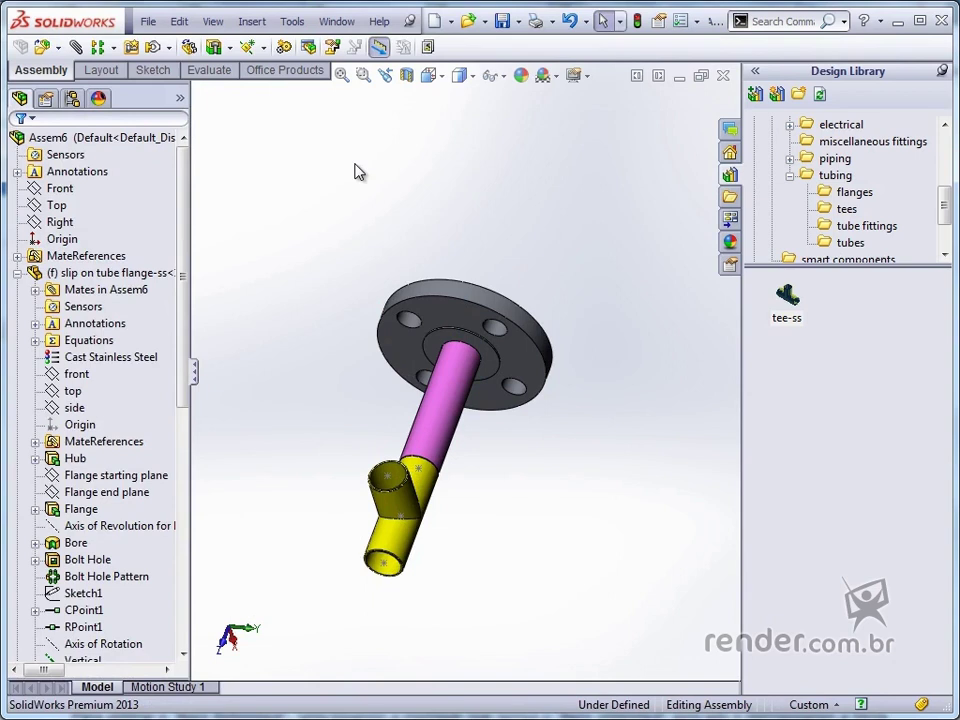
# Show the assembly in isometric view, and collapse the routing folder and the Design Library branch in the library tree.
pyautogui.hotkey('ctrl', '7')
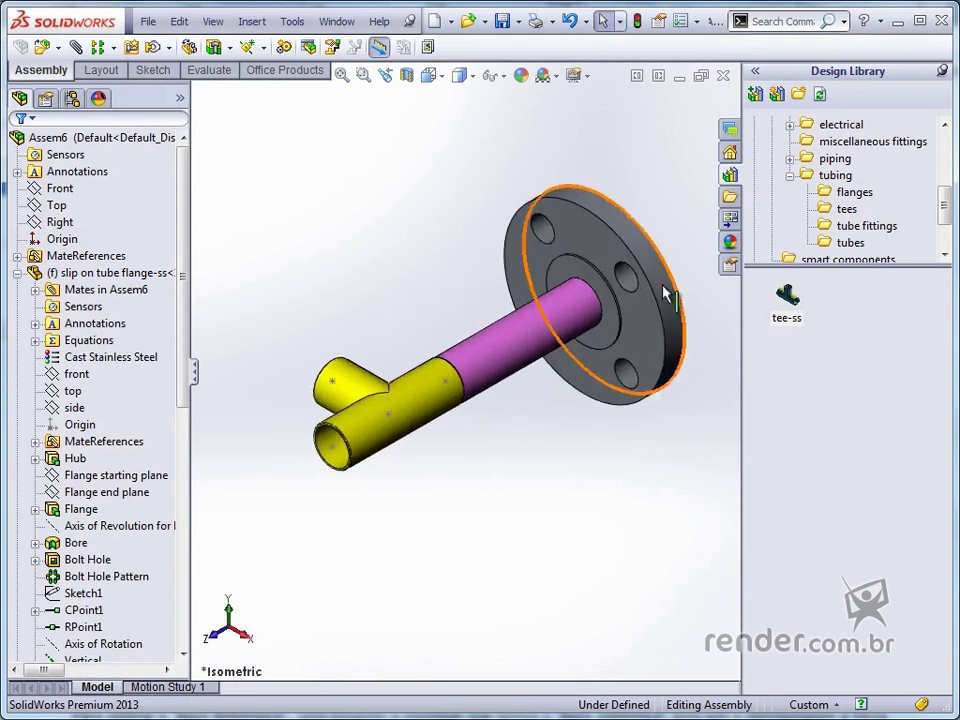
pyautogui.moveTo(440, 508); pyautogui.dragTo(590, 372, button='middle')
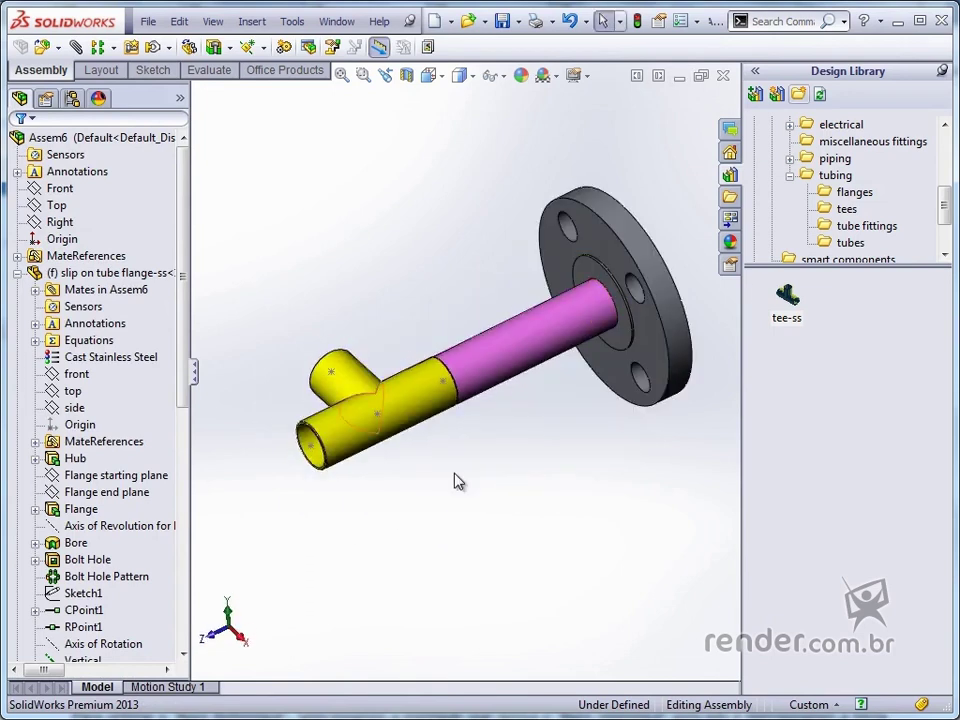
pyautogui.click(944, 148)
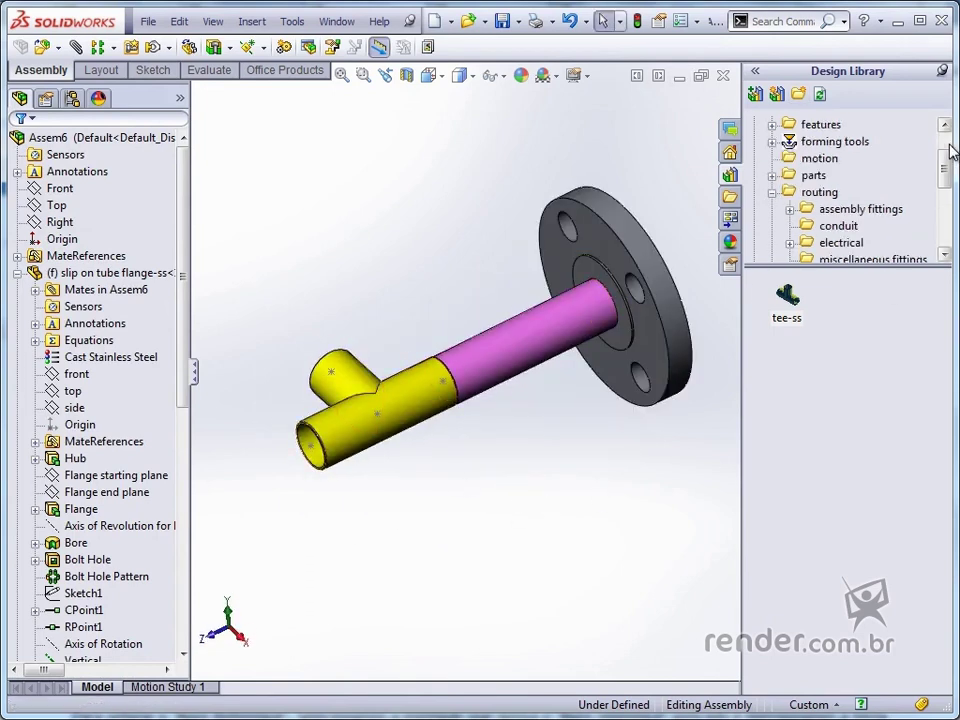
pyautogui.click(772, 193)
pyautogui.click(944, 140)
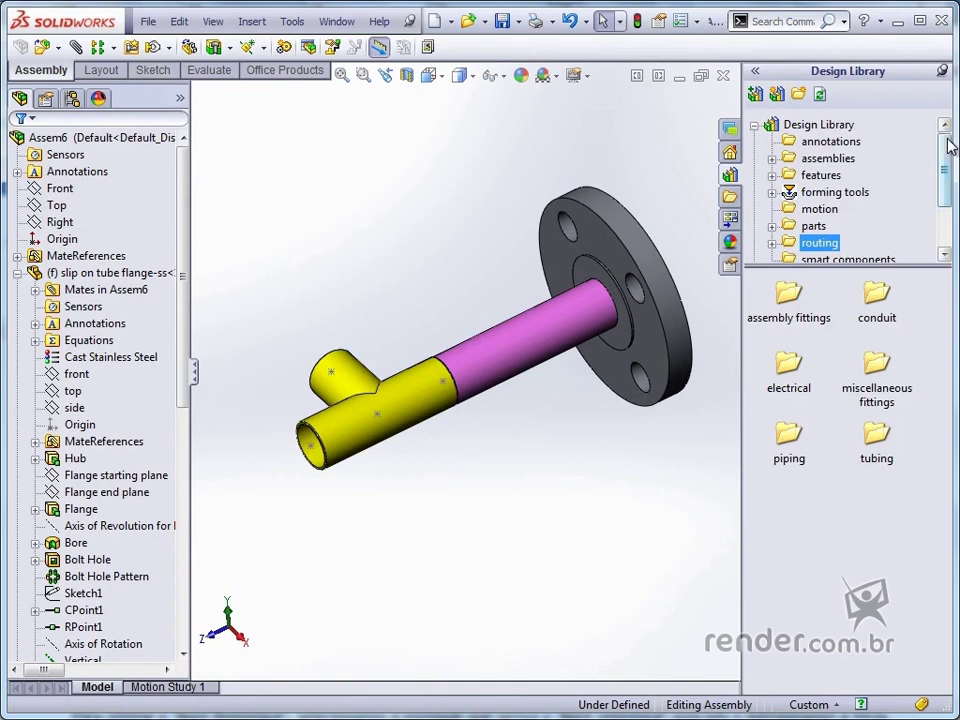
pyautogui.click(755, 127)
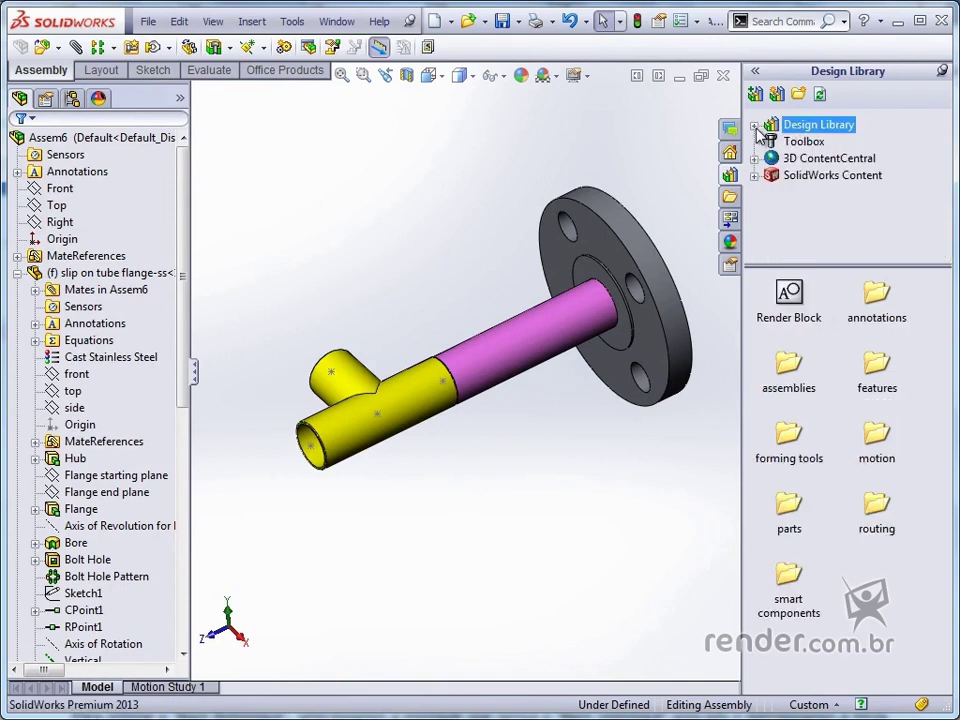